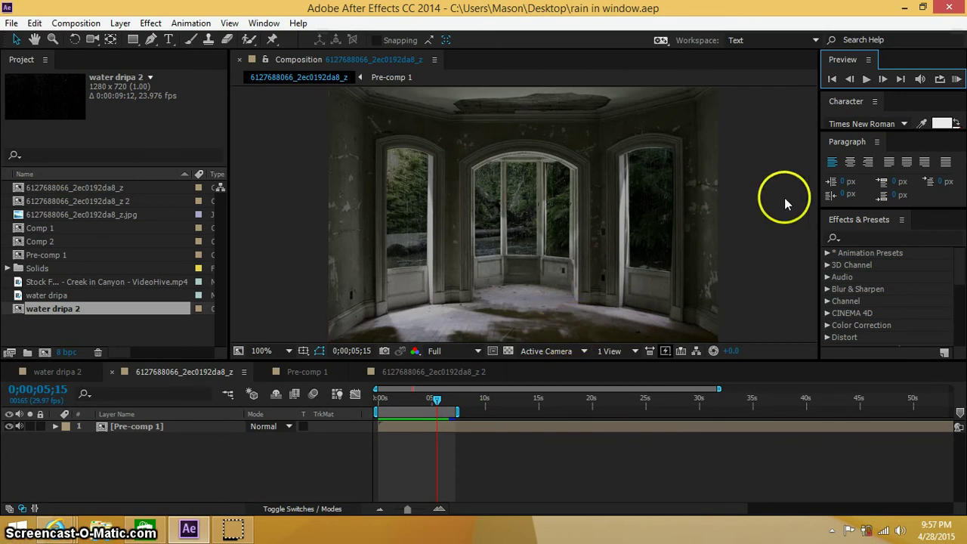
Step: Preview the finished rain-on-window composition from the start, then examine the raindrops on the window panes up close
click(380, 398)
click(866, 82)
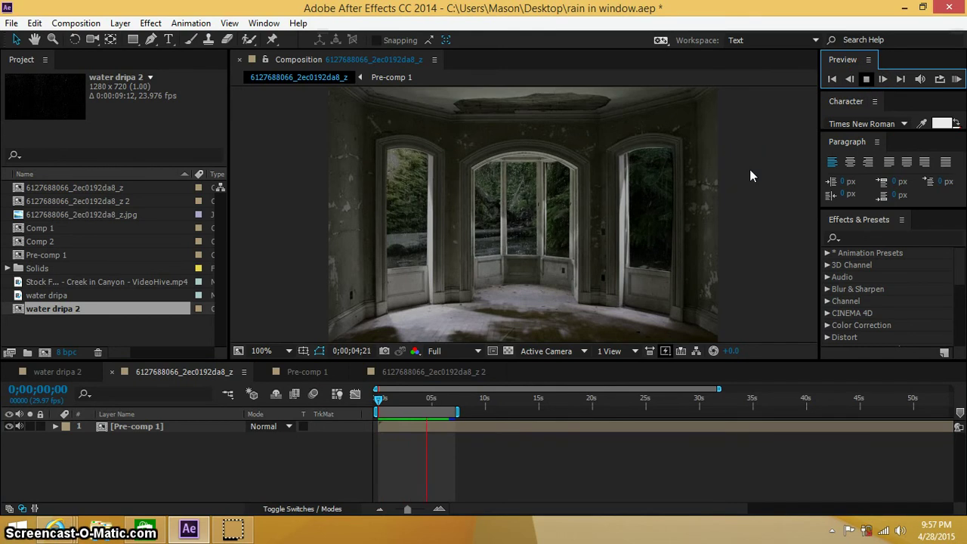
click(380, 391)
drag(390, 401, 375, 414)
scroll(645, 252, up, 1)
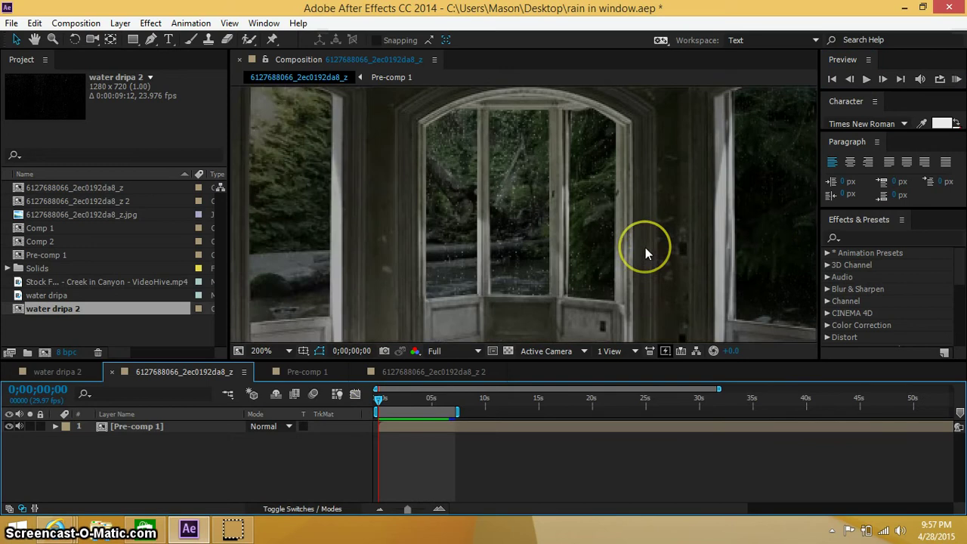
scroll(645, 248, right, 3)
click(867, 80)
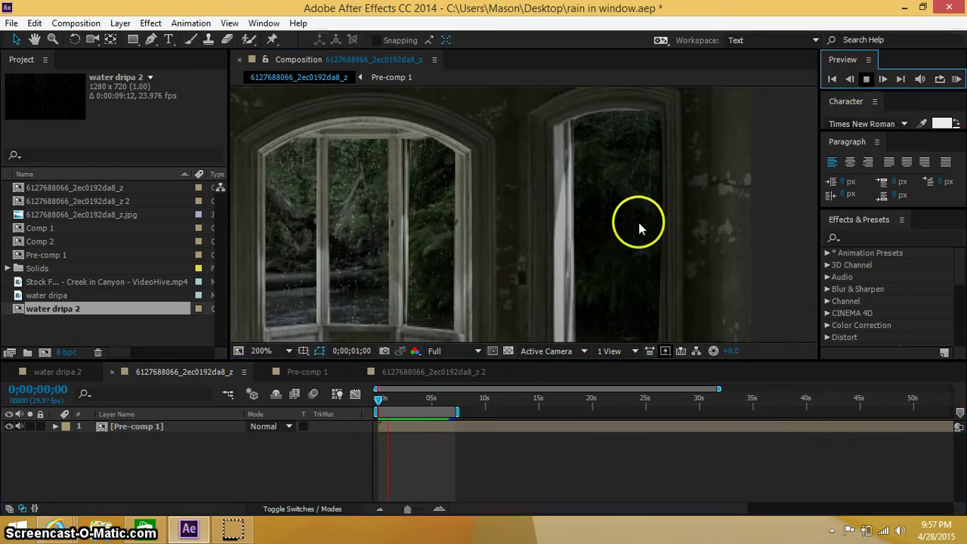
click(866, 80)
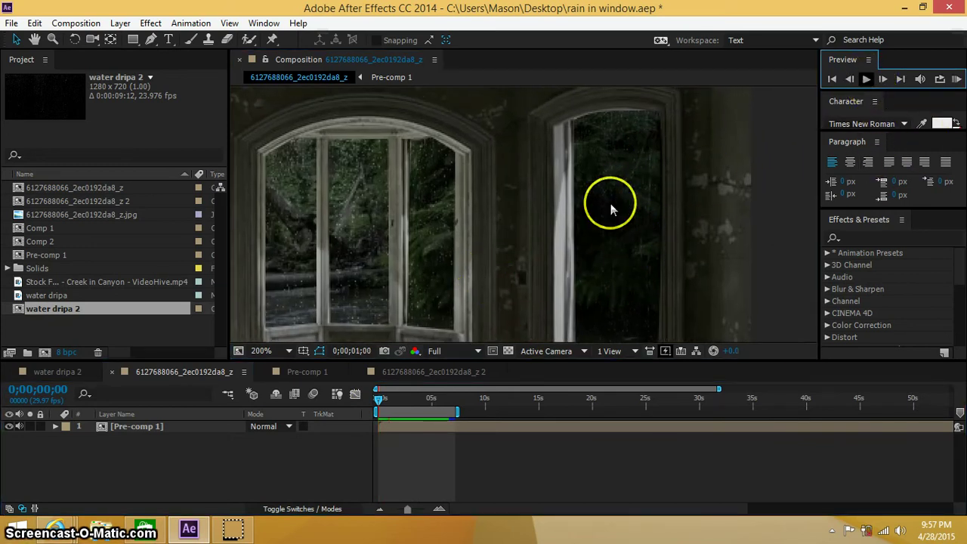
click(873, 82)
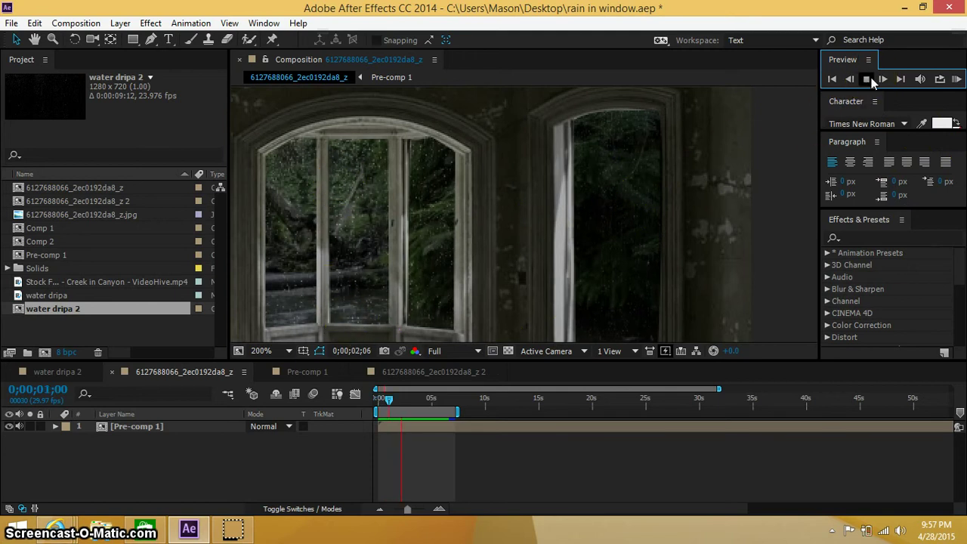
scroll(686, 223, down, 1)
drag(610, 230, 701, 216)
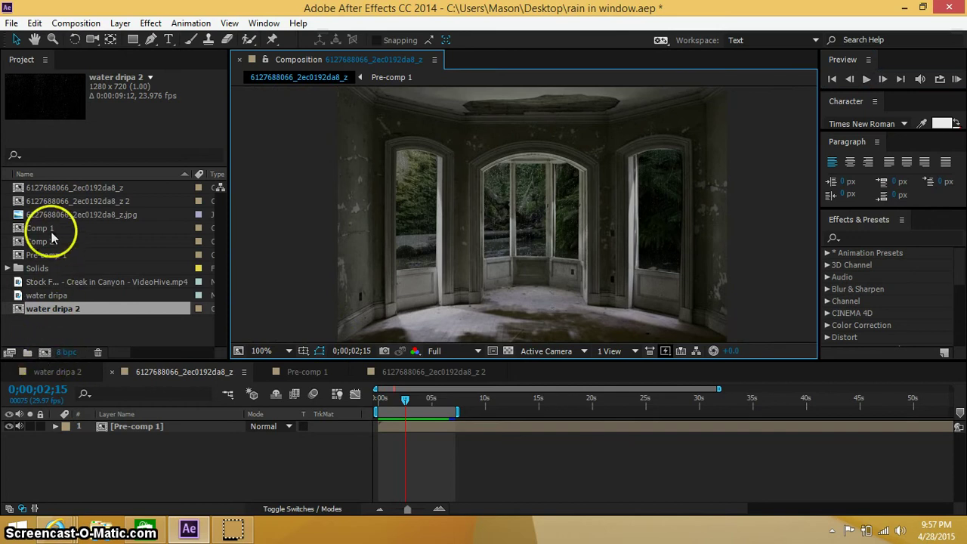
drag(43, 285, 46, 351)
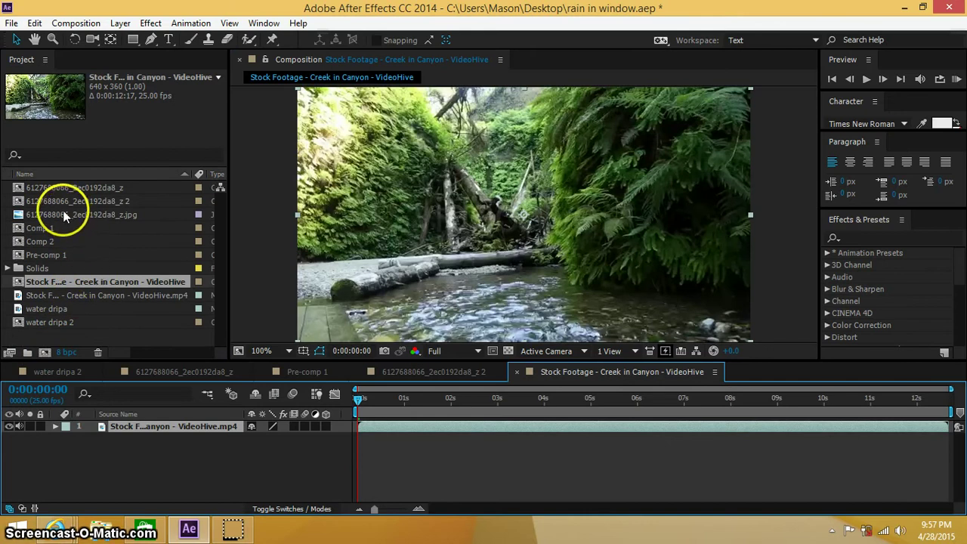
click(57, 215)
drag(43, 392, 52, 361)
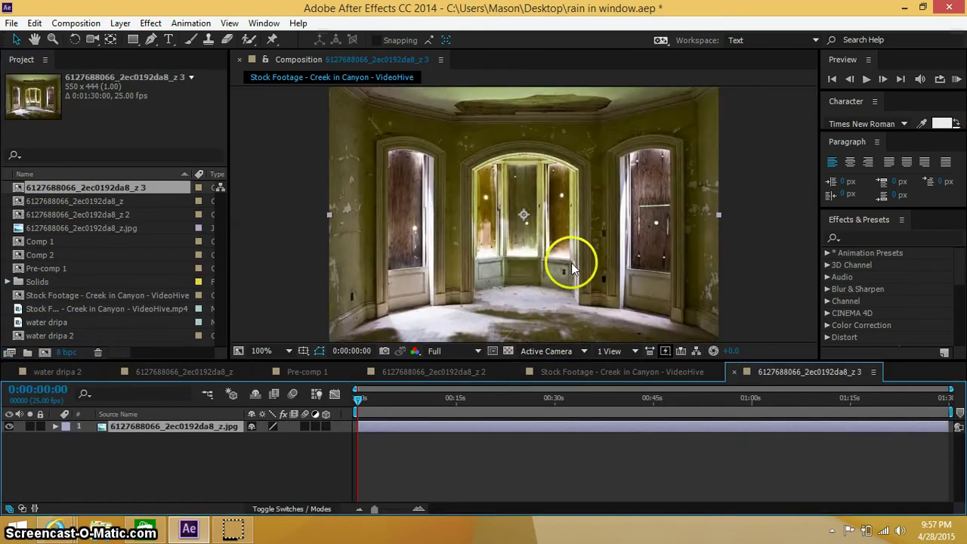
scroll(573, 267, up, 1)
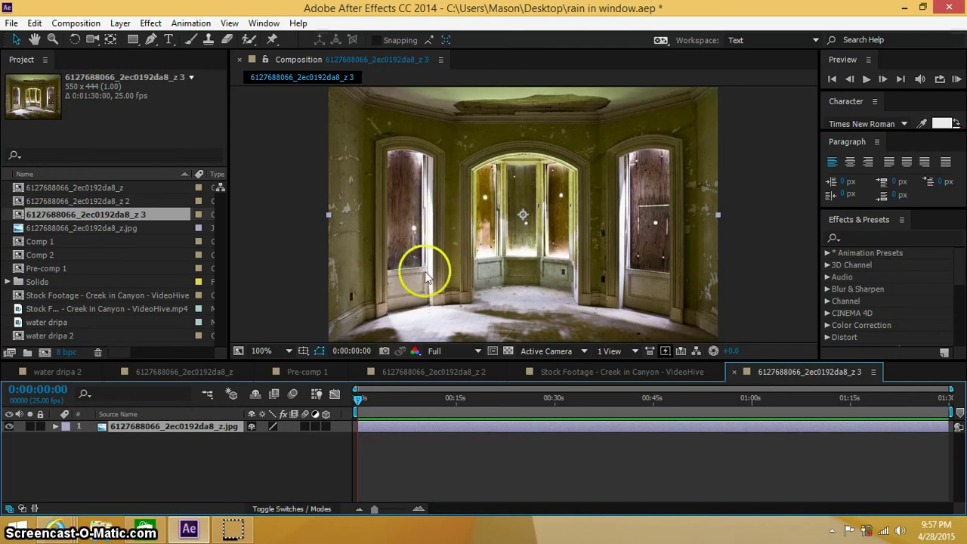
Step: Rename the room image layer to "window"
click(183, 427)
key(Return)
text(window)
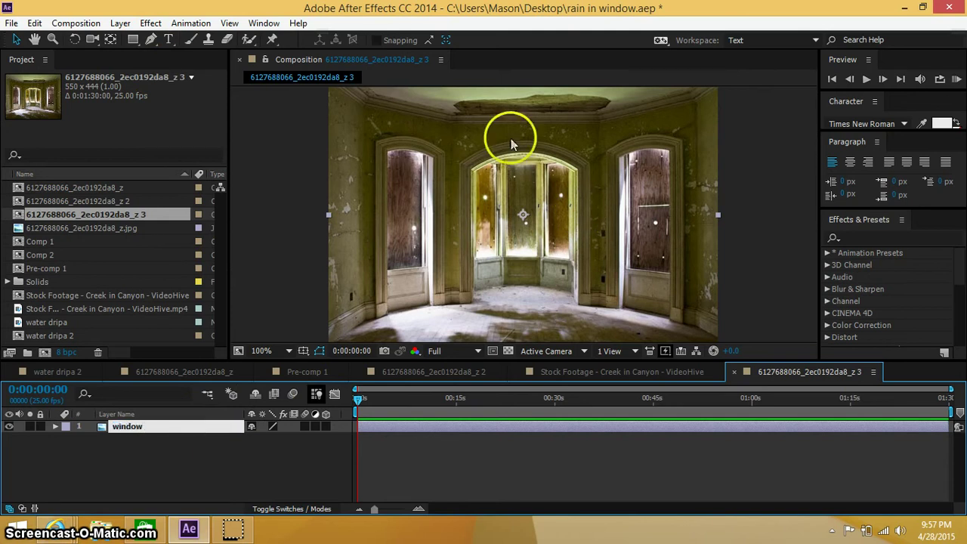
Step: Draw a closed Pen tool mask around the leftmost window's boarded pane, curving the path along its arched top
click(378, 218)
scroll(393, 242, up, 4)
scroll(394, 242, down, 4)
click(151, 39)
scroll(439, 297, up, 2)
drag(420, 301, 424, 295)
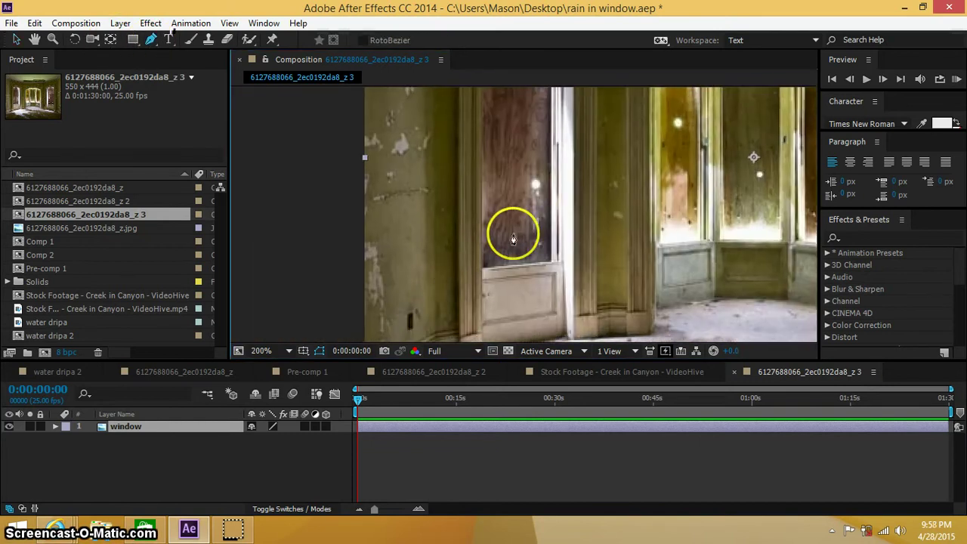
click(481, 268)
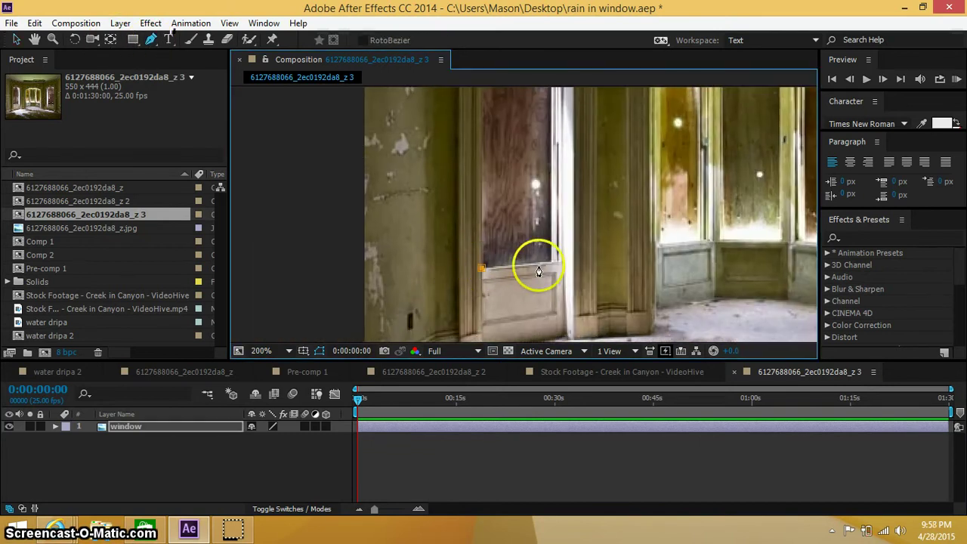
scroll(563, 242, up, 5)
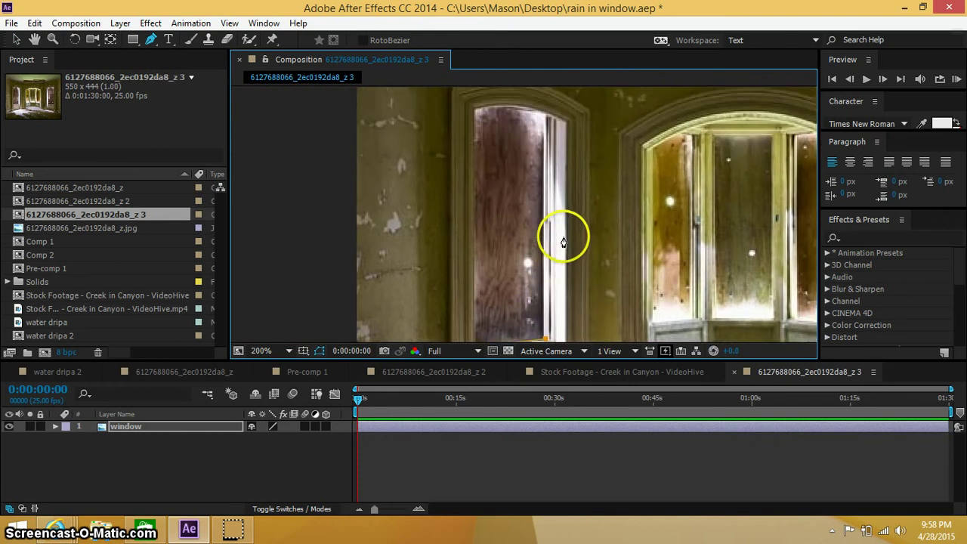
click(550, 121)
click(474, 115)
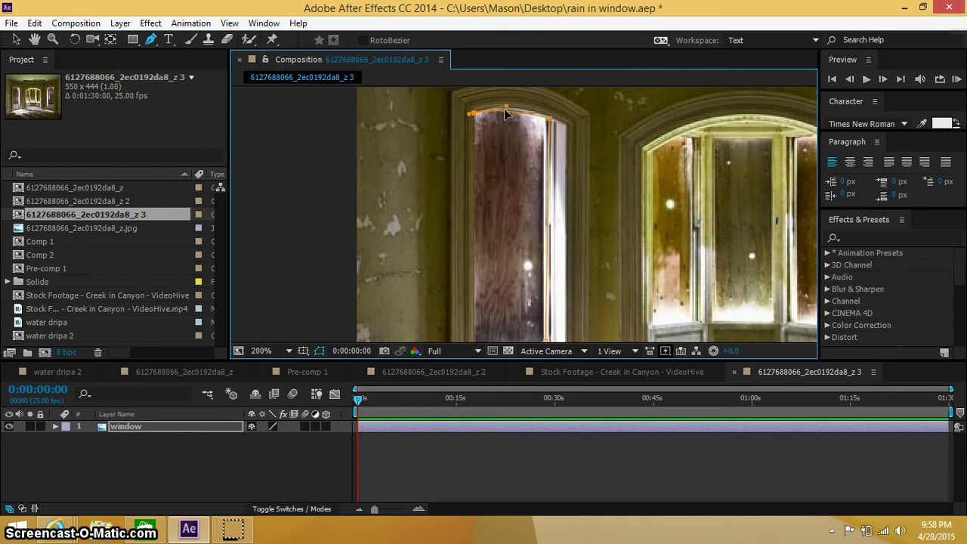
drag(507, 145, 502, 87)
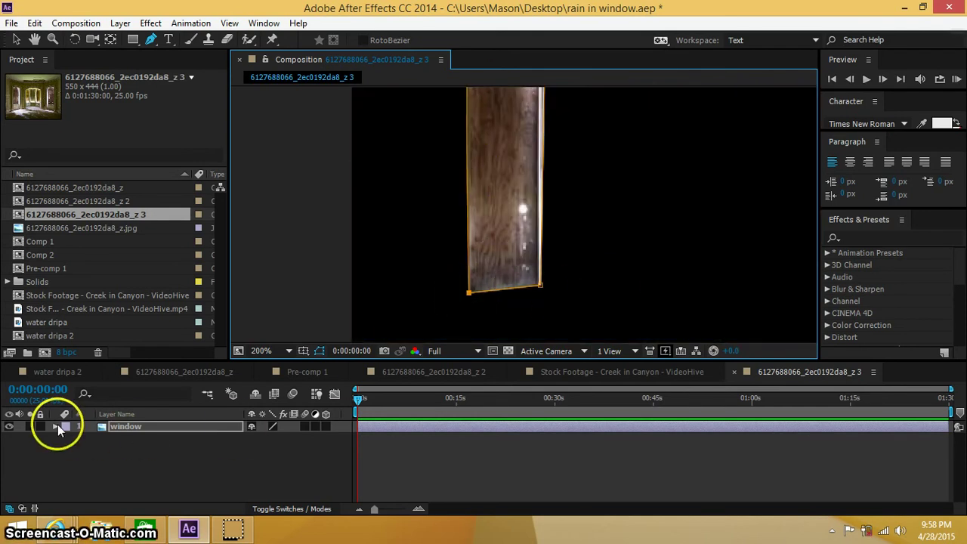
Step: Reveal the window layer's masks and set Mask 1's mode to Subtract
click(59, 425)
click(66, 438)
click(260, 451)
click(302, 371)
Step: Draw a closed mask around the left pane of the central window, following its slanted upper edge
scroll(500, 257, down, 3)
scroll(501, 256, up, 2)
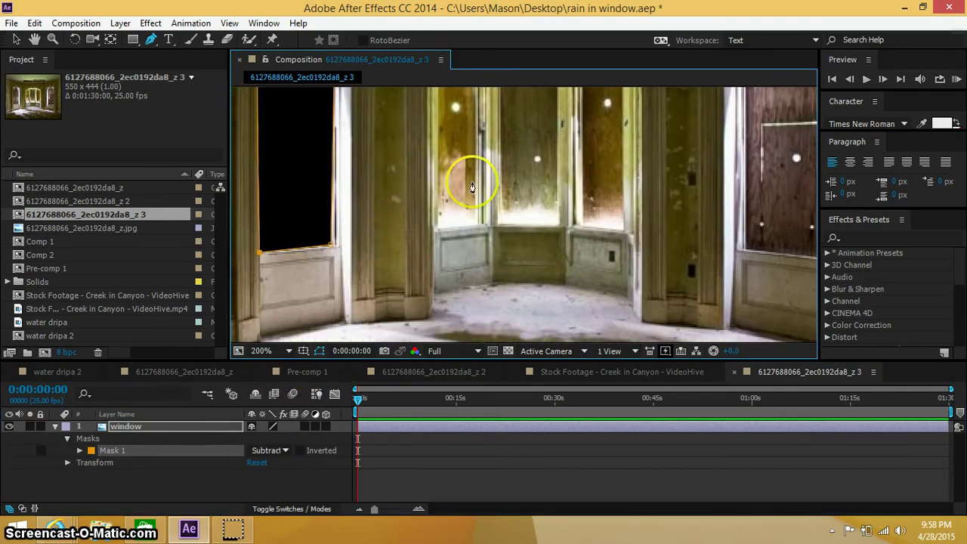
click(435, 230)
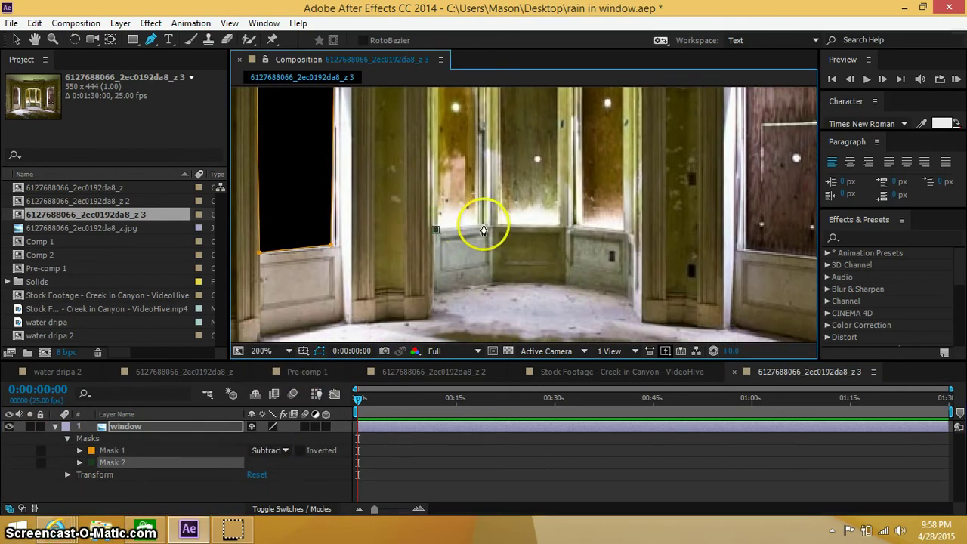
scroll(482, 229, up, 3)
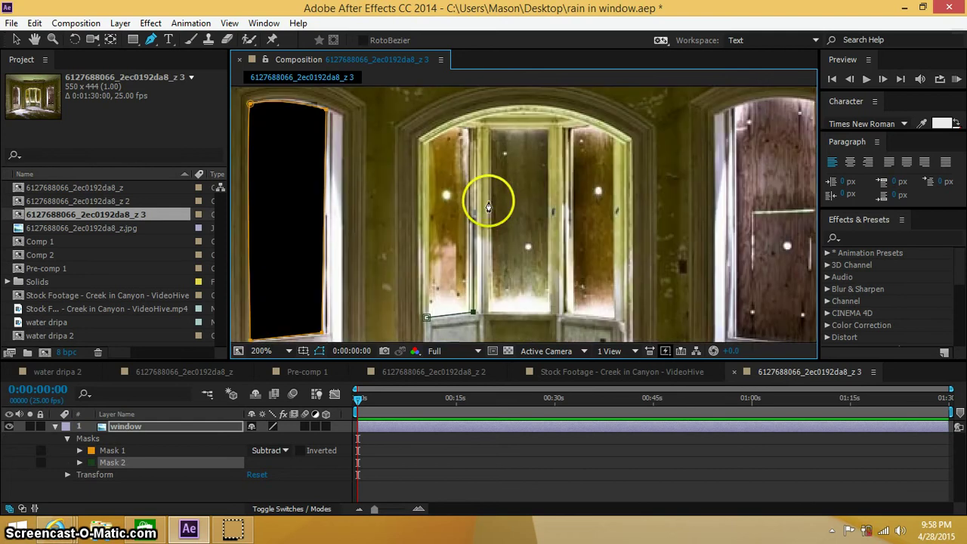
click(469, 140)
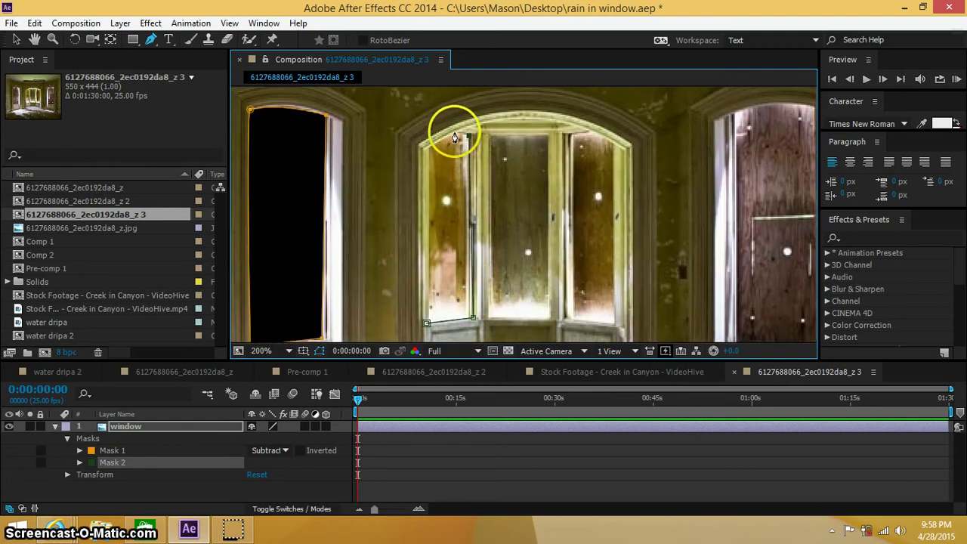
scroll(428, 154, up, 1)
drag(428, 149, 465, 150)
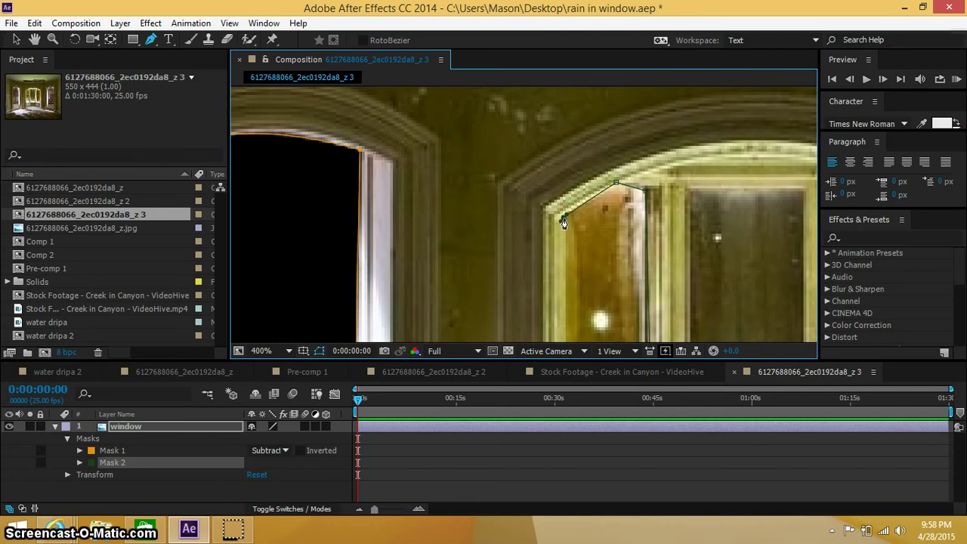
drag(598, 310, 553, 136)
drag(551, 238, 531, 177)
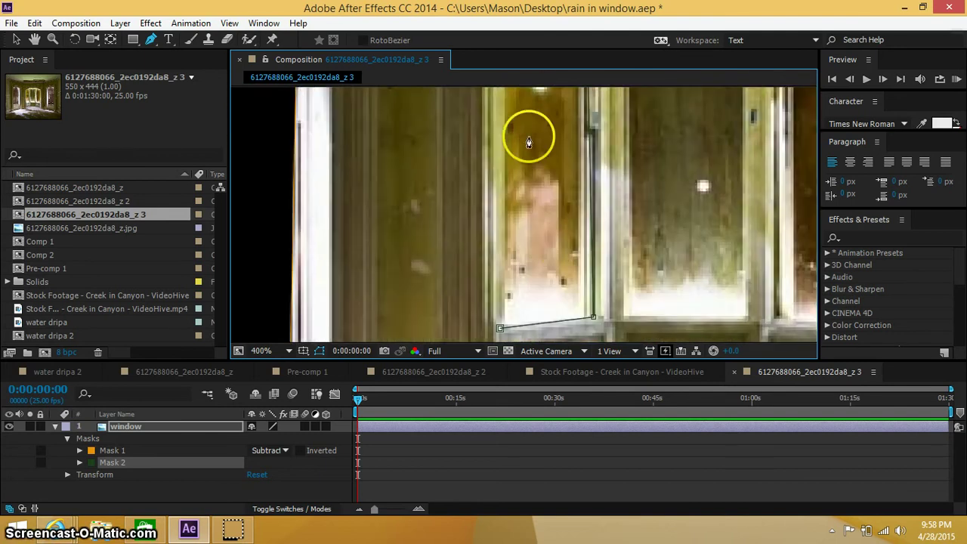
click(500, 330)
Step: Draw a closed rectangular mask around the middle pane of the central window
click(626, 313)
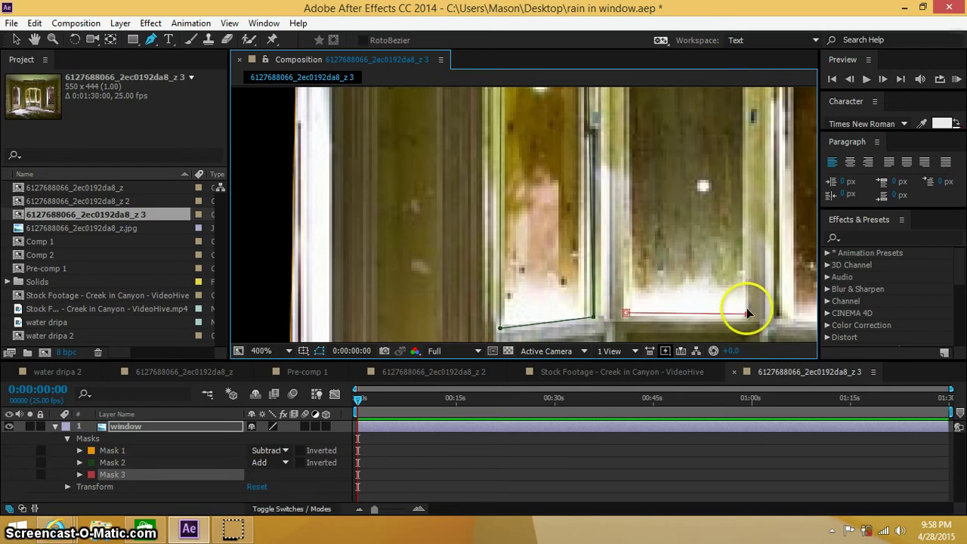
scroll(744, 303, up, 10)
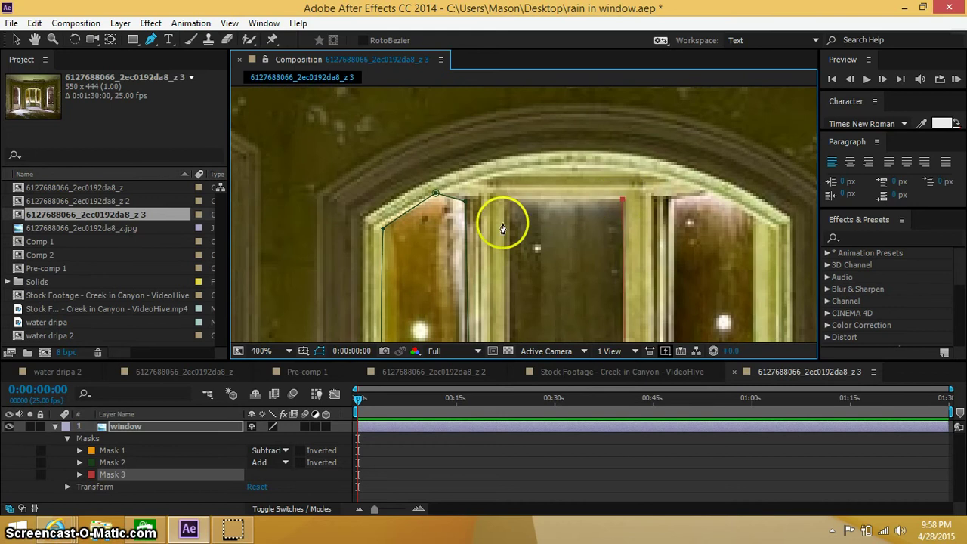
scroll(512, 208, down, 6)
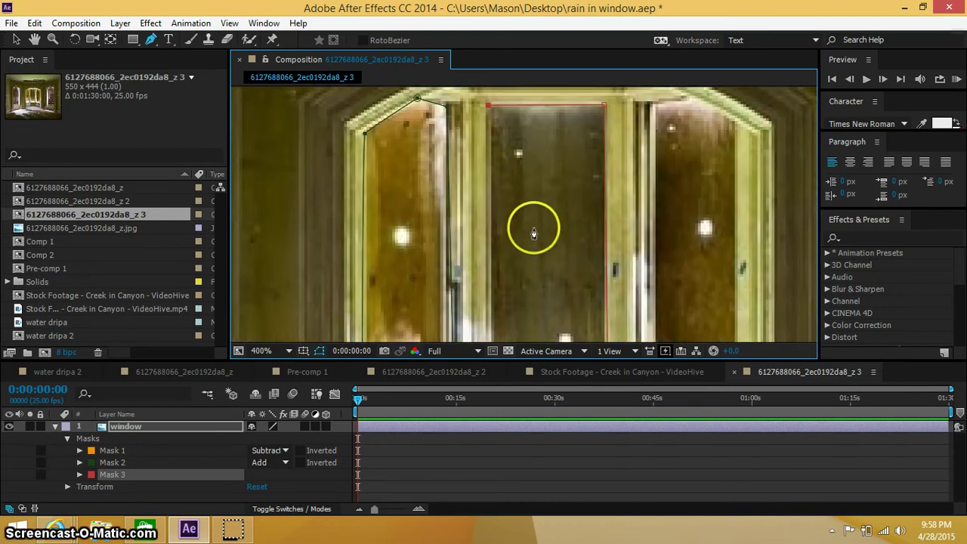
scroll(539, 274, down, 2)
click(505, 176)
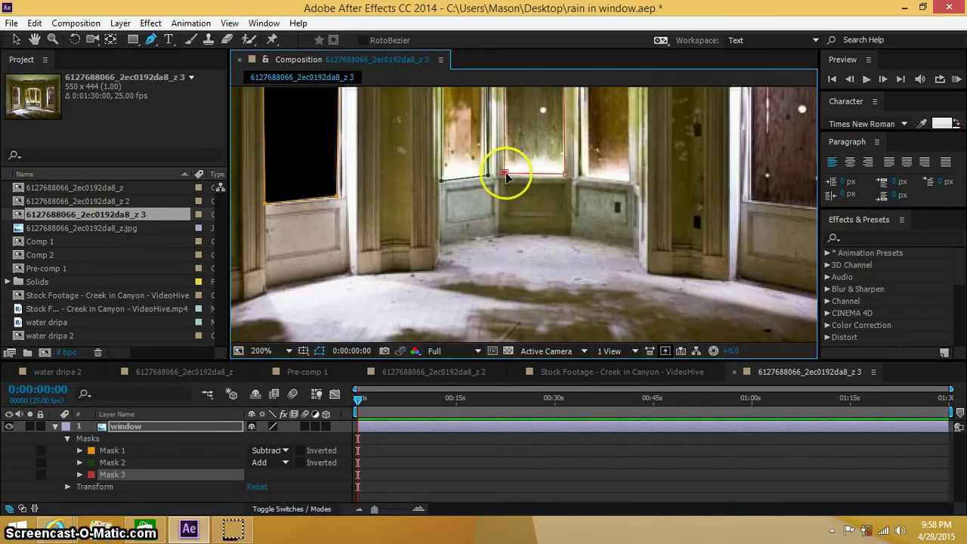
Step: Draw a closed mask around the right pane of the central window, following its arched upper edge
click(584, 178)
scroll(629, 174, up, 3)
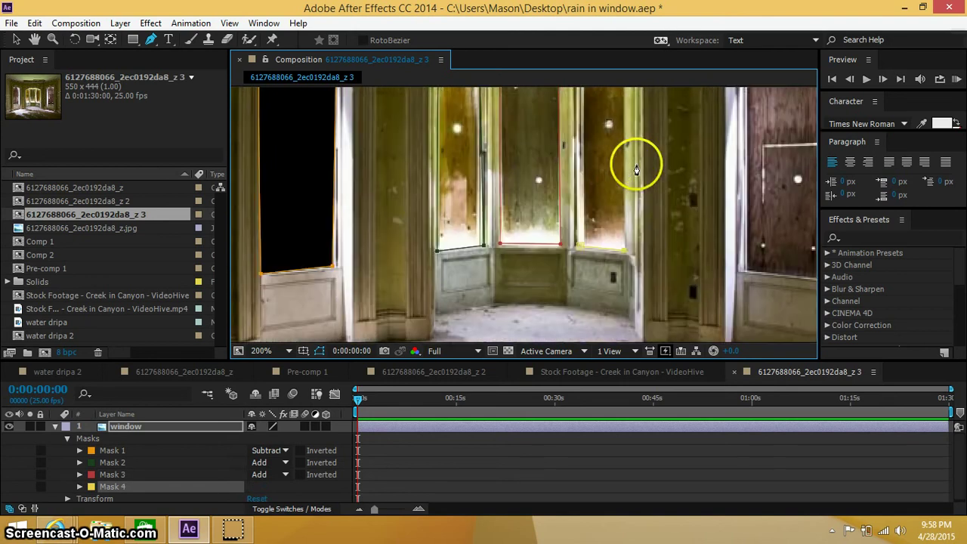
scroll(630, 181, up, 1)
scroll(620, 147, up, 1)
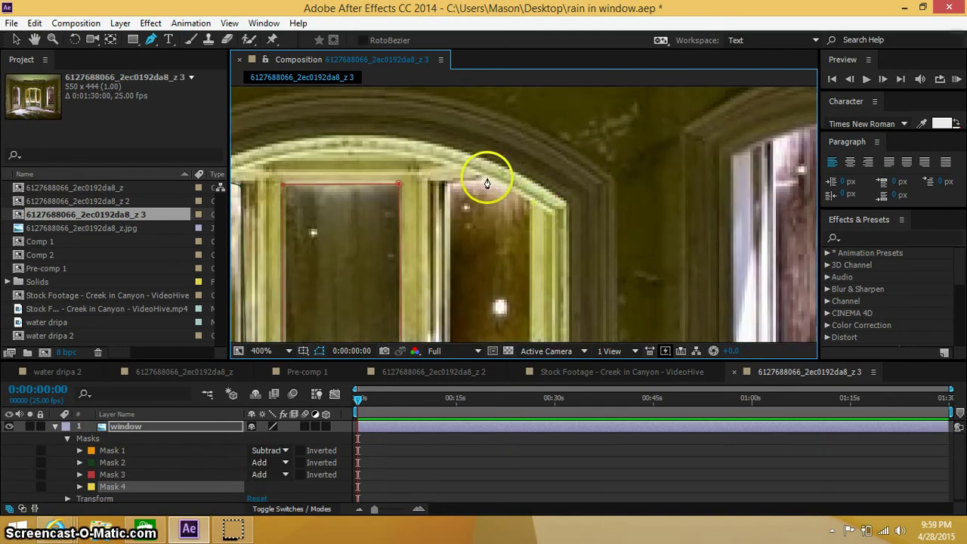
scroll(449, 189, down, 6)
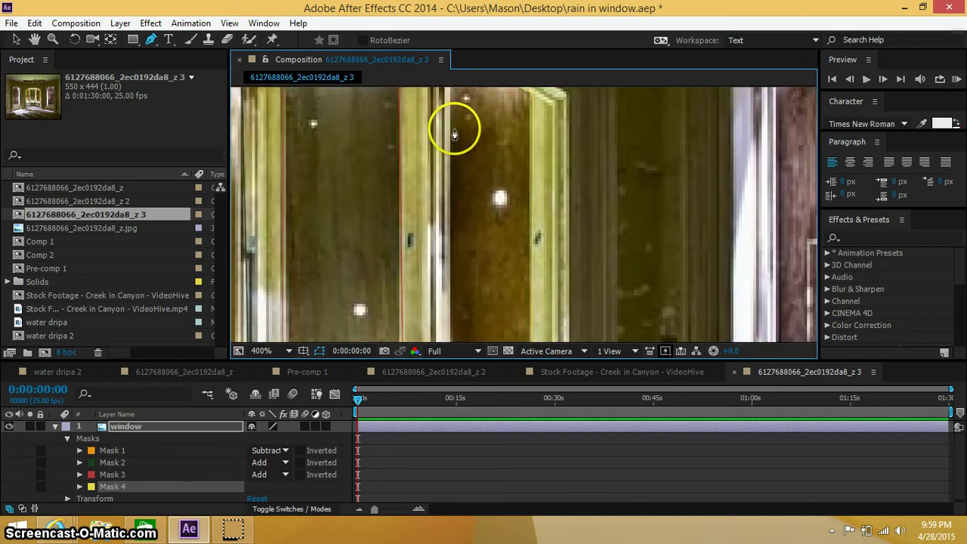
drag(455, 298, 447, 245)
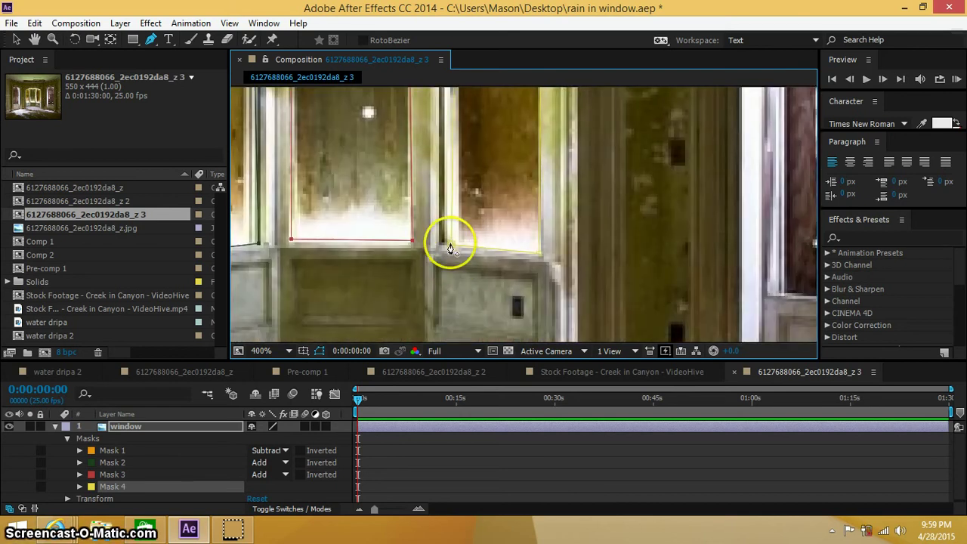
Step: Draw a closed mask around the rightmost window's boarded pane, with a curved segment along its arched top
scroll(583, 243, down, 1)
drag(584, 244, 525, 241)
scroll(495, 255, up, 1)
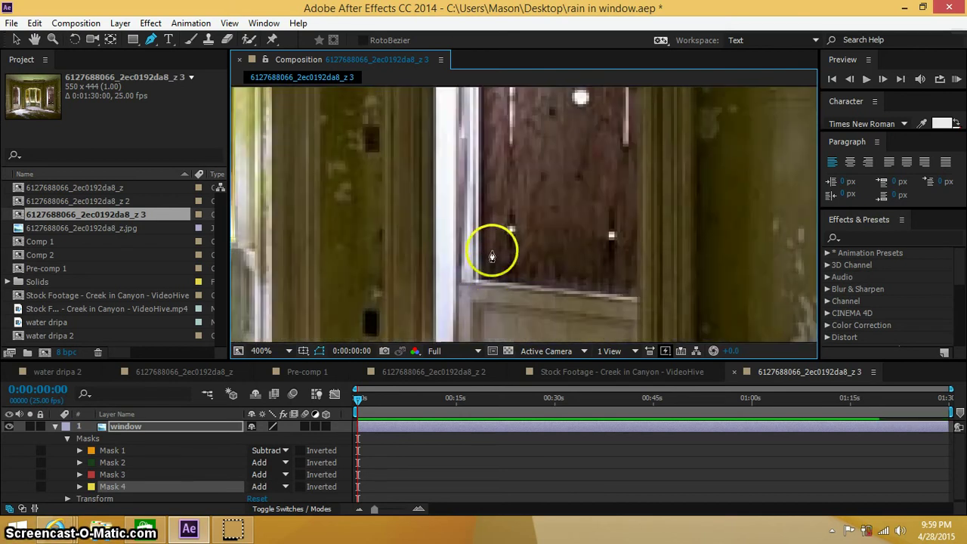
click(477, 280)
click(631, 299)
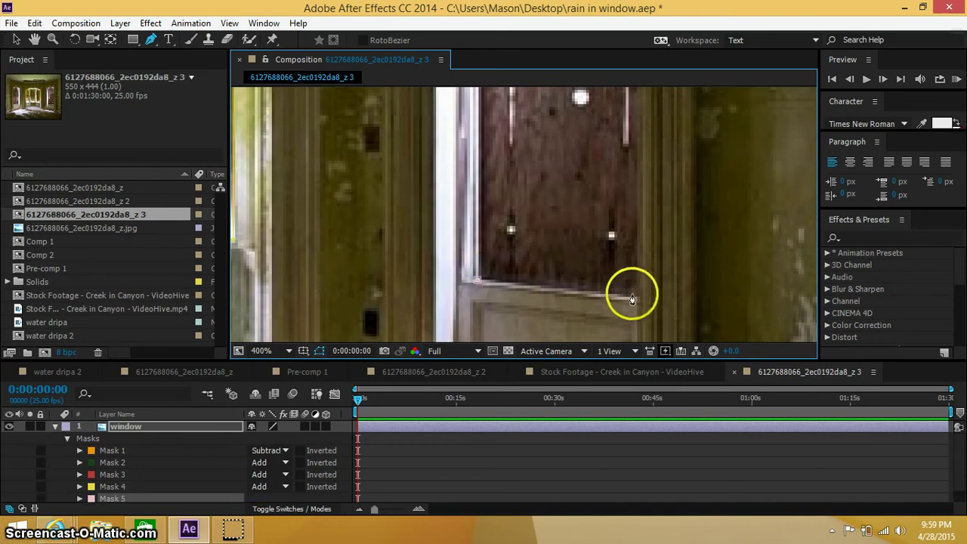
scroll(626, 216, up, 5)
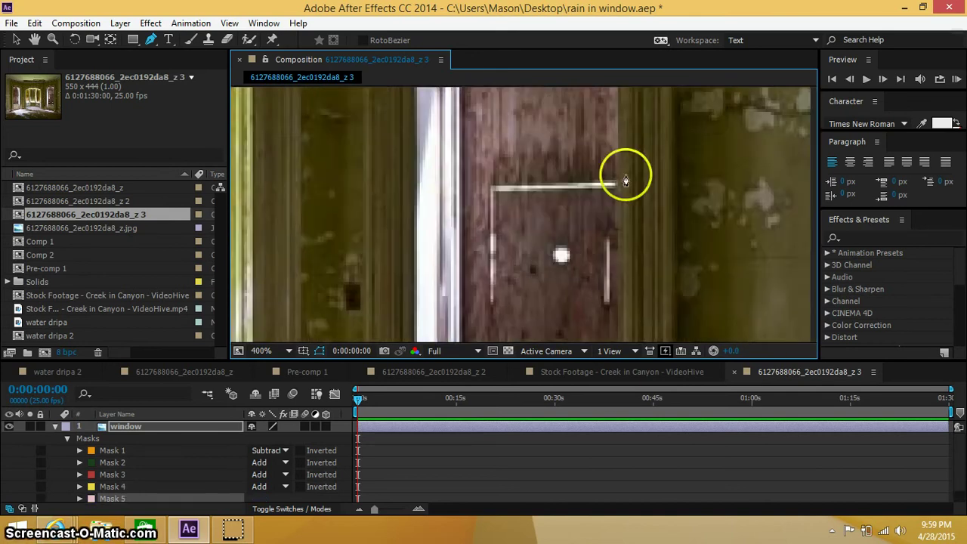
click(599, 188)
click(436, 204)
alt+click(437, 204)
mouse_move(437, 204)
mouse_down()
mouse_move(371, 236)
mouse_move(432, 206)
mouse_up()
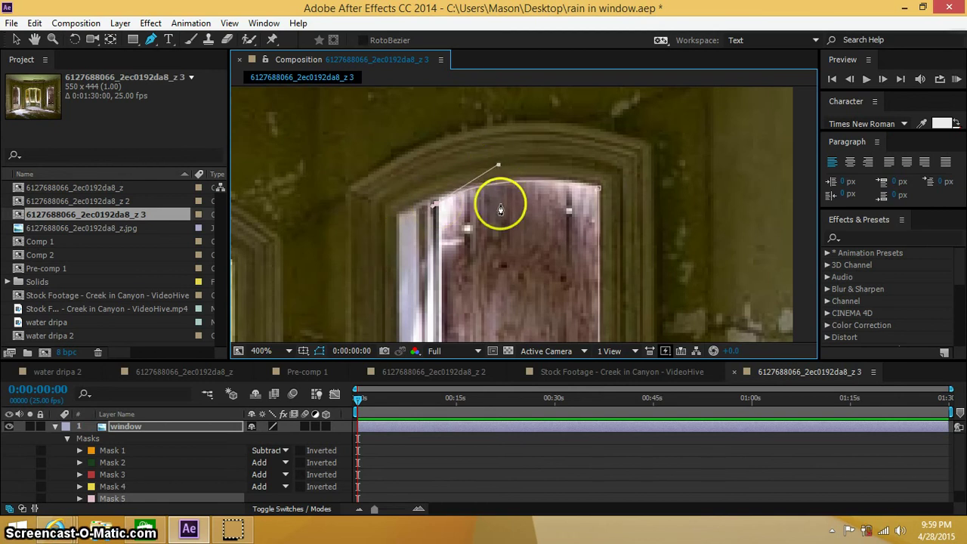
scroll(501, 205, down, 5)
scroll(509, 195, down, 3)
scroll(514, 226, up, 2)
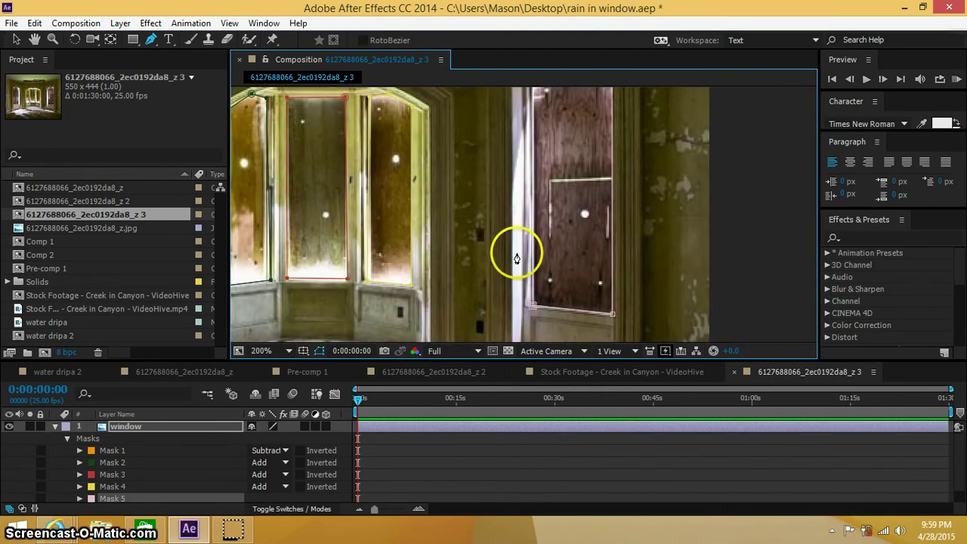
Step: Set the mask mode of Mask 2, Mask 3, Mask 4 and Mask 5 on the window layer to Subtract
scroll(287, 456, down, 1)
click(278, 447)
click(304, 371)
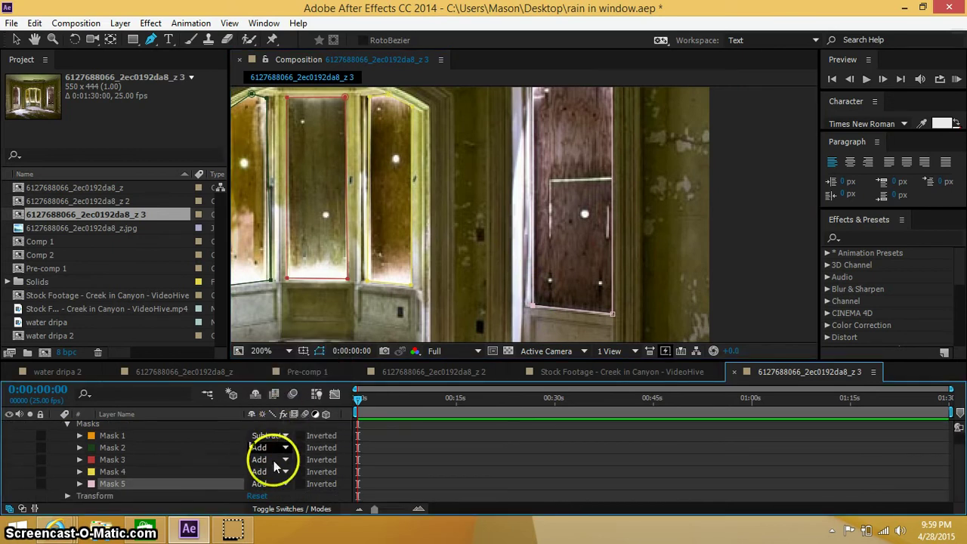
click(270, 459)
click(293, 385)
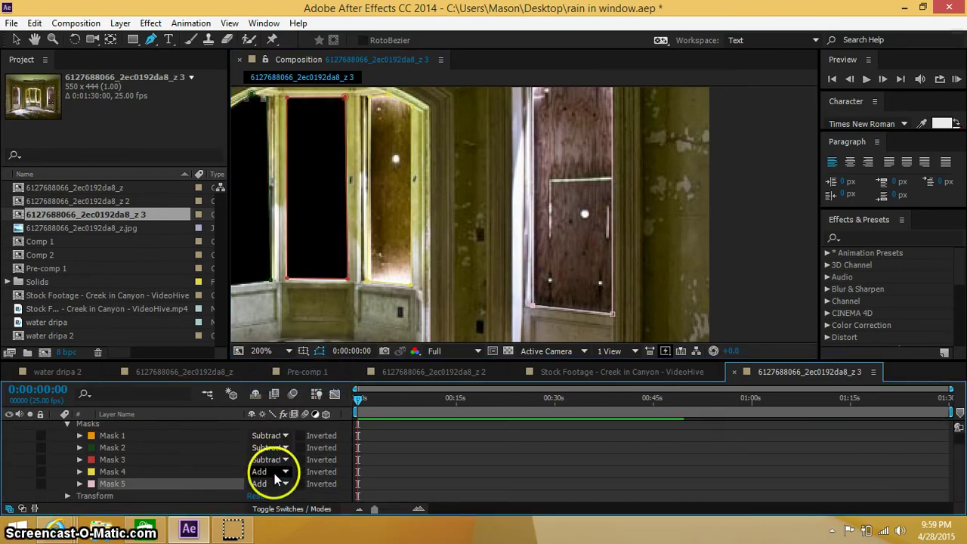
click(276, 471)
click(319, 393)
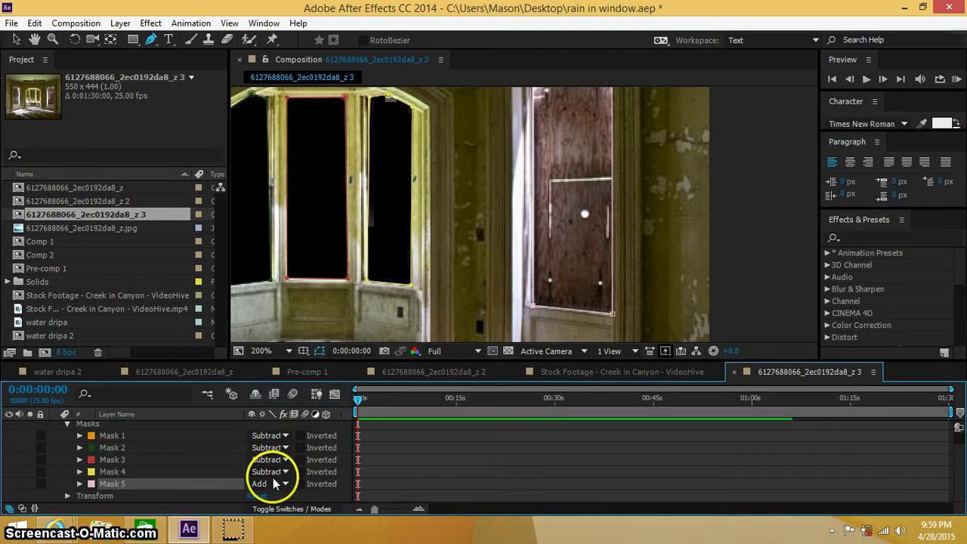
click(266, 483)
click(302, 408)
click(332, 372)
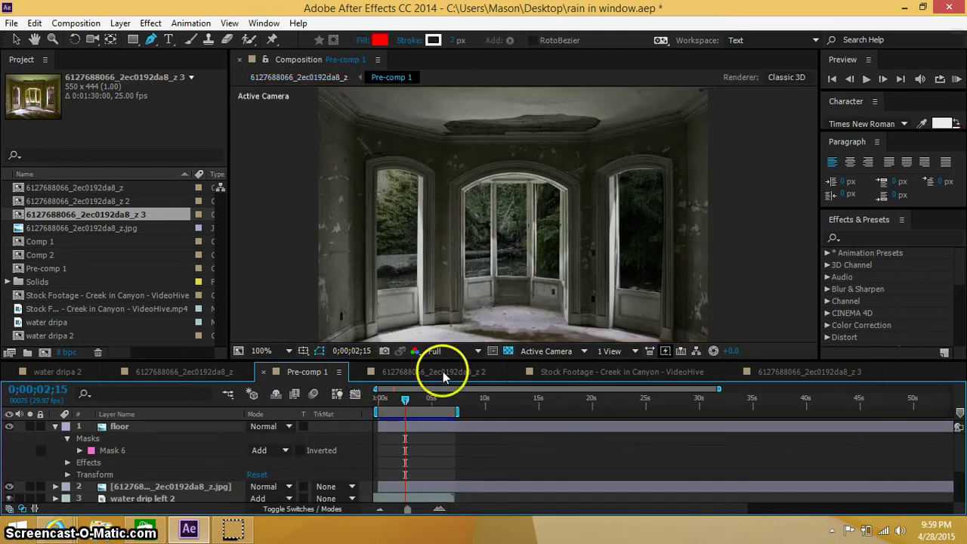
click(425, 374)
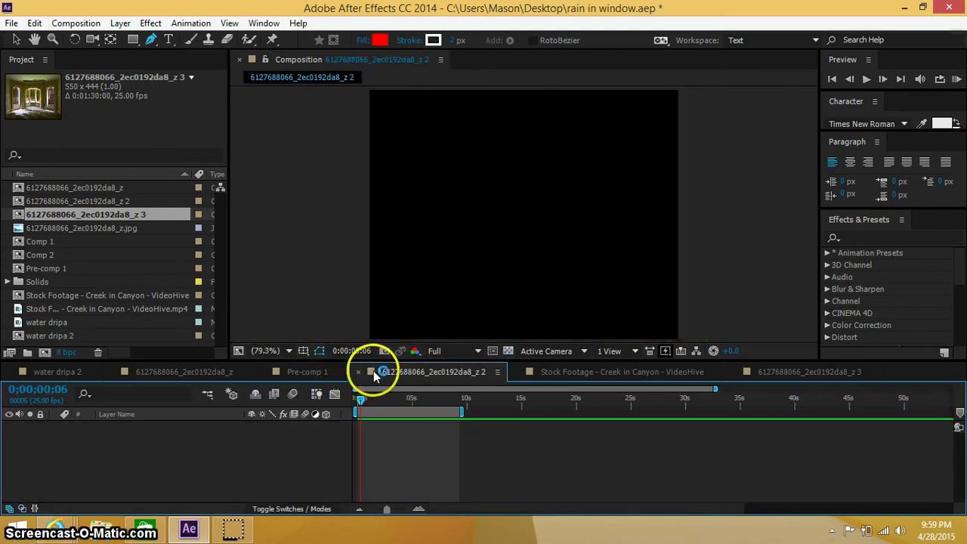
click(358, 371)
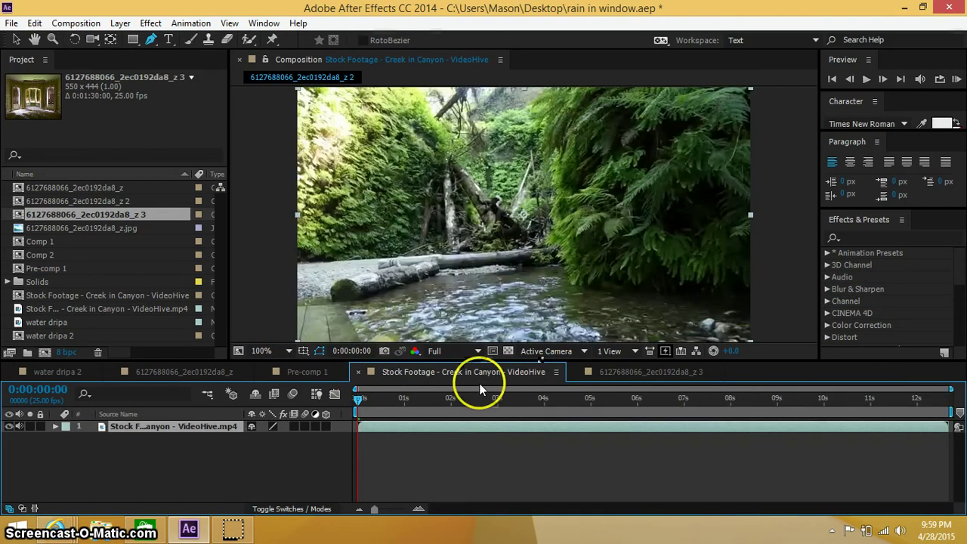
click(358, 372)
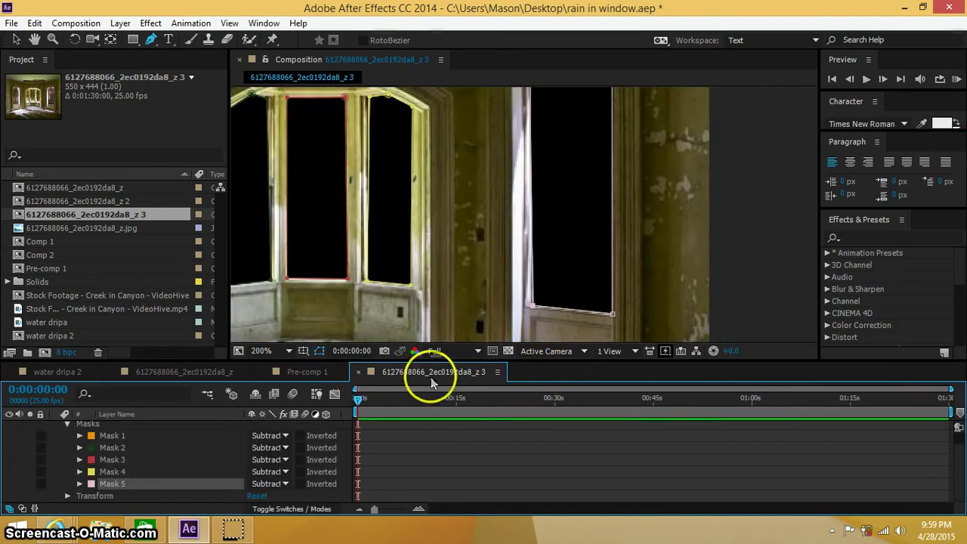
Step: Collapse the window layer and place the Stock Footage - Creek in Canyon MP4 beneath it, starting at 0 seconds
scroll(490, 284, down, 2)
click(17, 39)
click(321, 189)
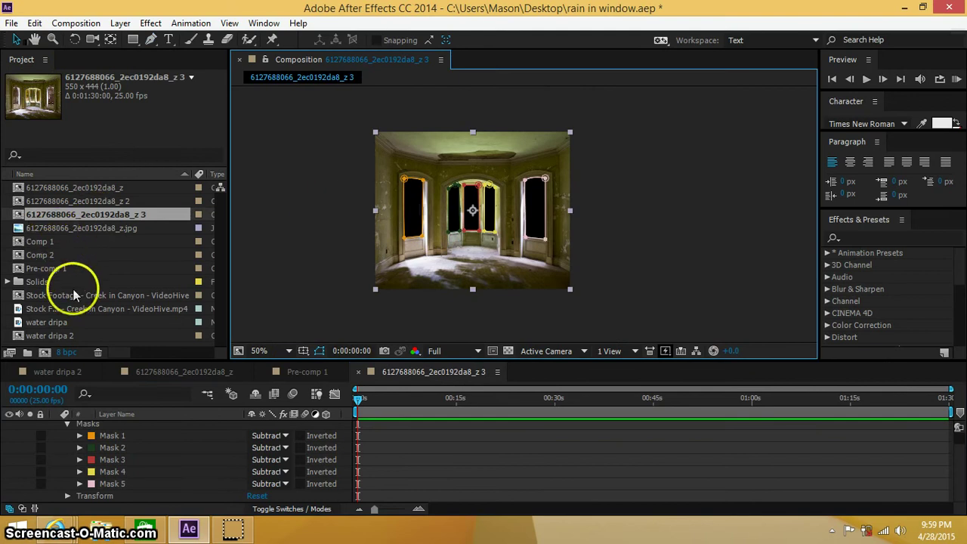
scroll(57, 442, up, 1)
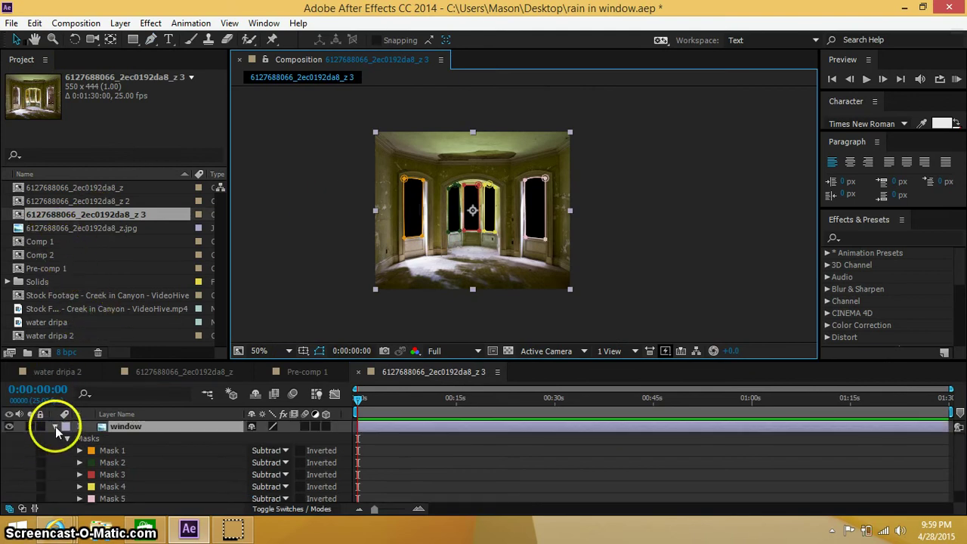
click(55, 427)
click(69, 308)
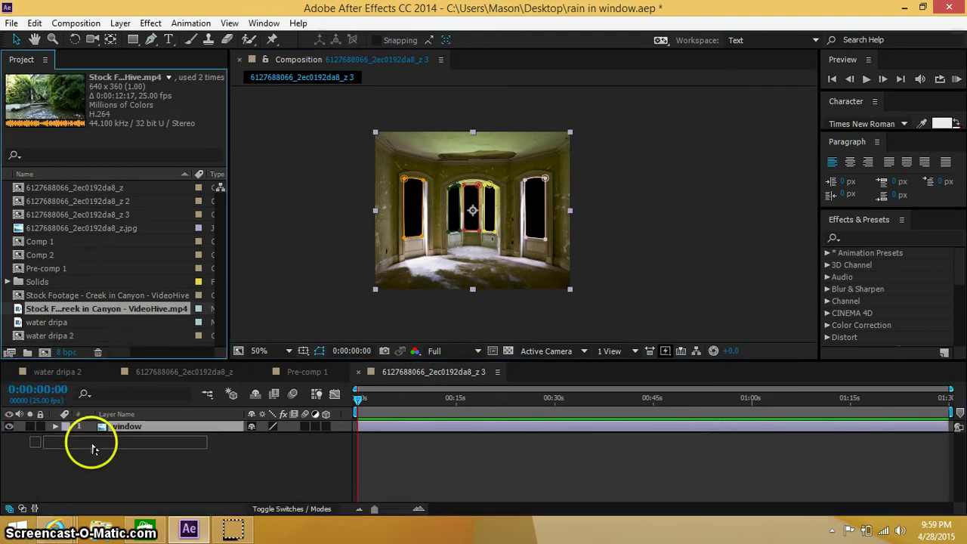
drag(377, 434, 379, 436)
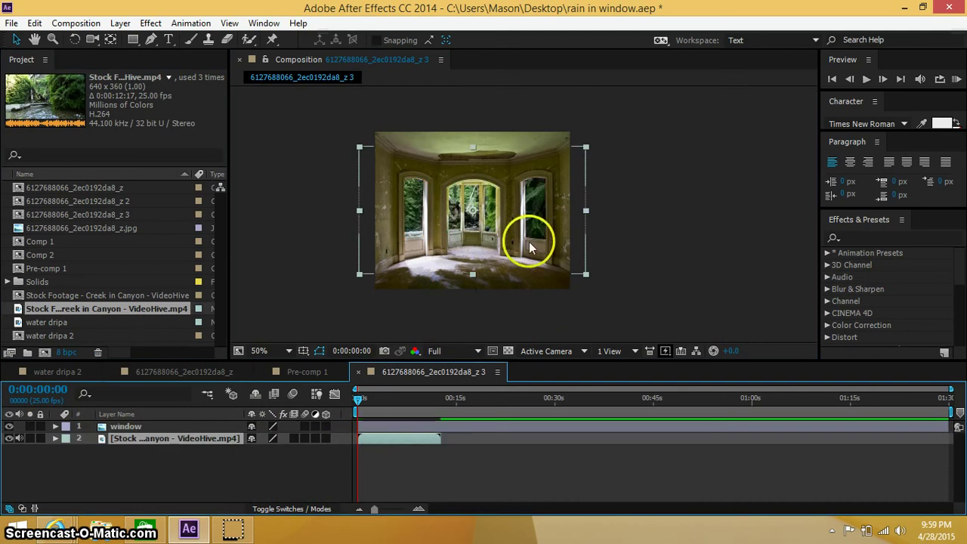
Step: Set the creek footage layer's scale to 68%
scroll(529, 241, up, 2)
scroll(633, 275, down, 2)
scroll(585, 269, up, 2)
key(s)
drag(294, 457, 262, 448)
Step: Nudge the creek footage upward and adjust it slightly sideways so the stream shows through the lower window panes
key(Up)
key(Up)
key(Up)
key(Up)
key(Up)
key(Up)
key(Up)
key(Up)
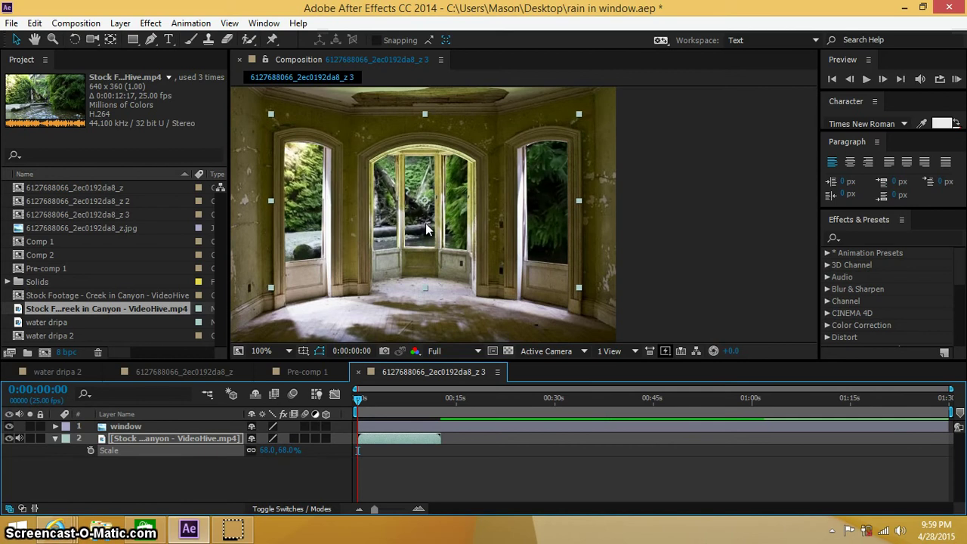
key(Right)
key(Right)
key(Right)
key(Right)
key(Right)
key(Up)
key(Up)
key(Up)
key(Up)
key(Up)
key(Up)
key(Up)
key(Up)
key(Up)
key(Up)
key(Up)
key(Up)
key(Up)
key(Up)
key(Up)
key(Up)
key(Up)
key(Up)
key(Up)
key(Up)
key(Left)
key(Left)
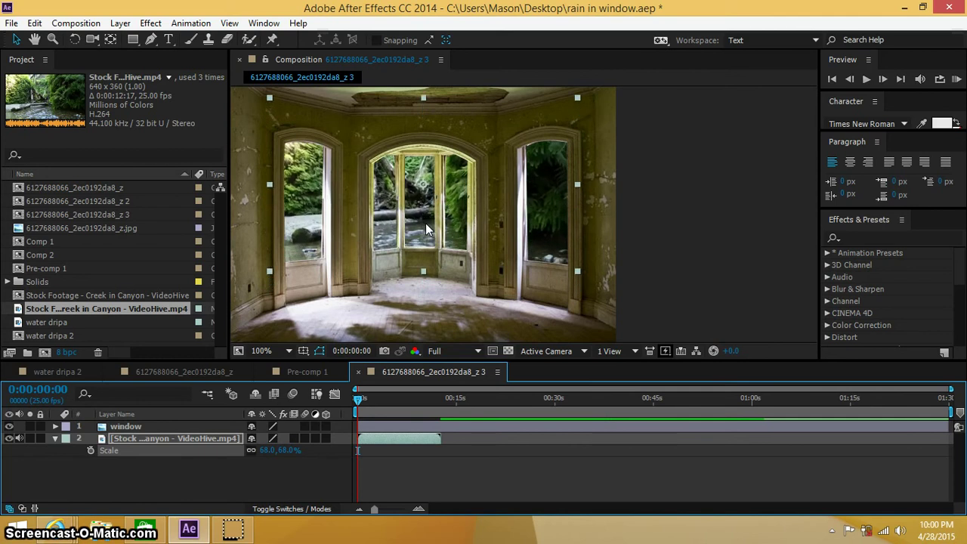
click(387, 241)
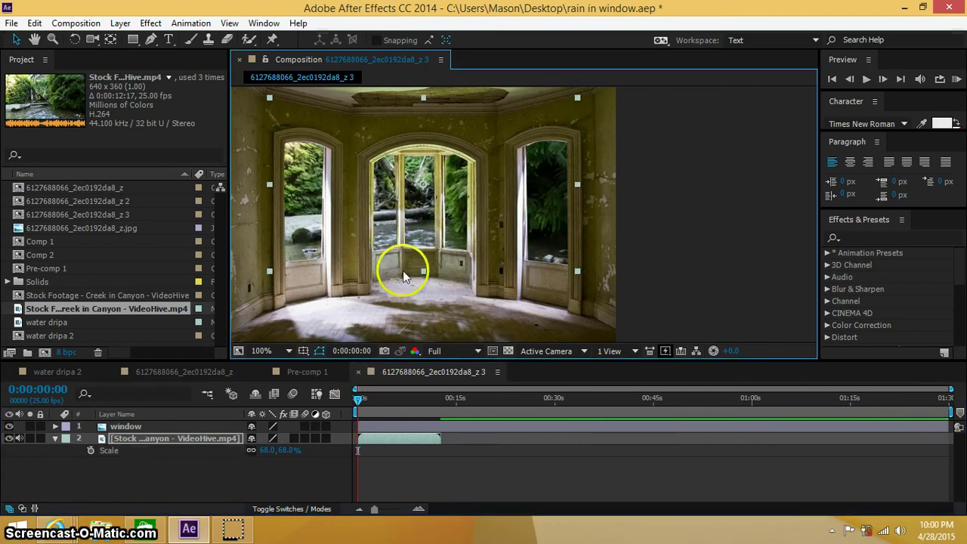
Step: Scrub through the creek footage and examine the window layer's mask edges around the base of the leftmost window
drag(364, 403, 412, 394)
click(357, 397)
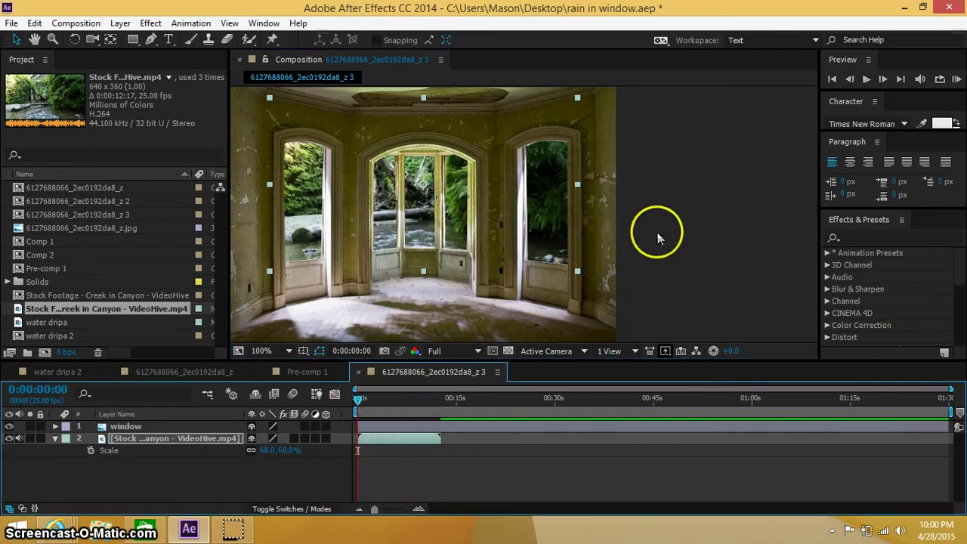
drag(608, 210, 665, 235)
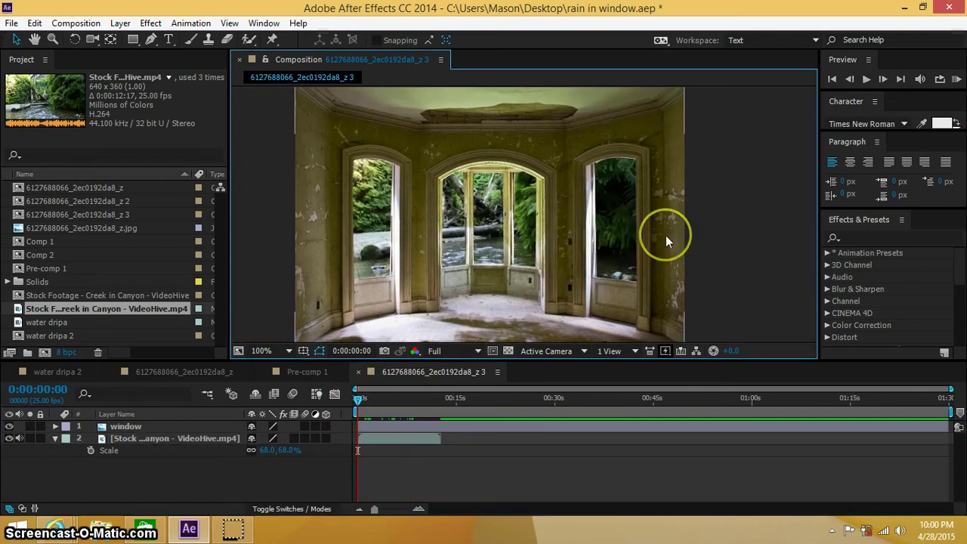
click(394, 421)
scroll(434, 299, up, 4)
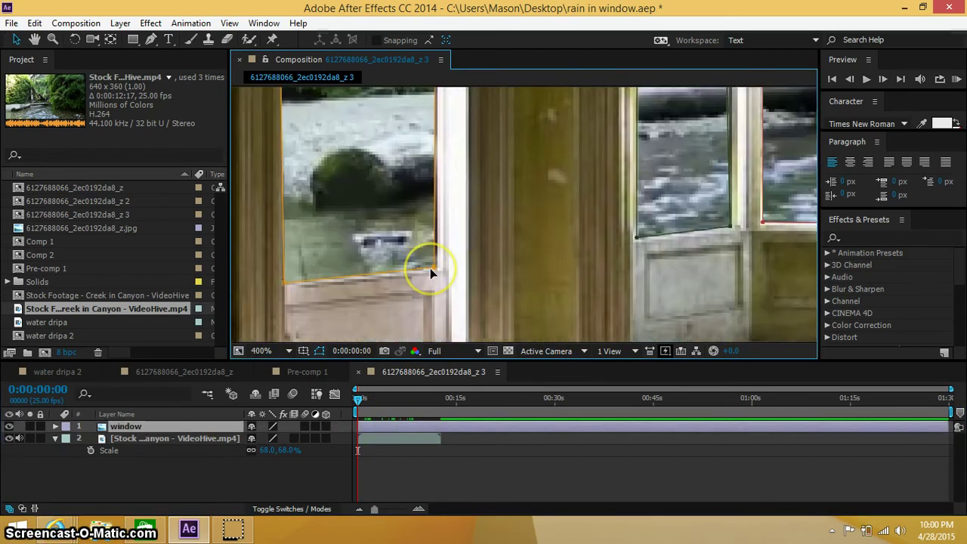
scroll(468, 268, down, 4)
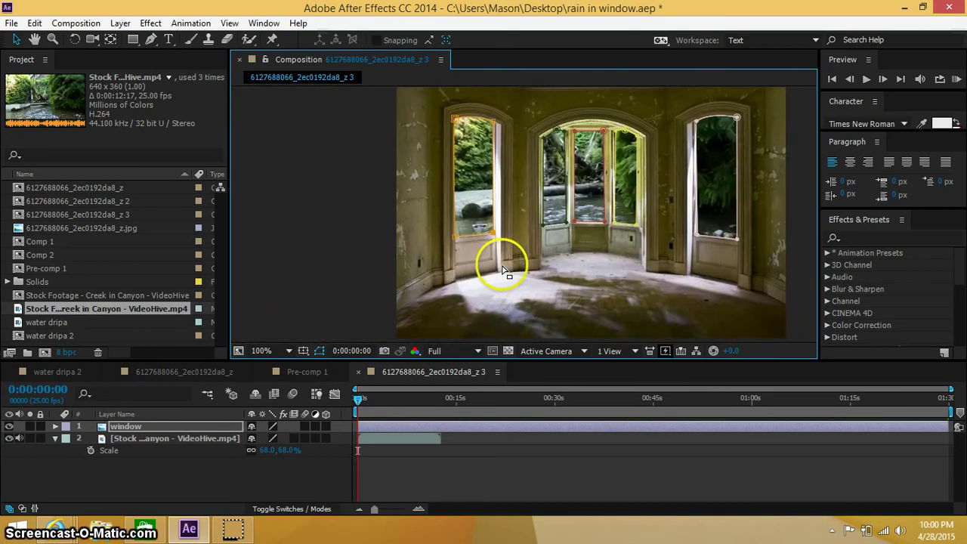
click(17, 40)
click(715, 158)
click(715, 159)
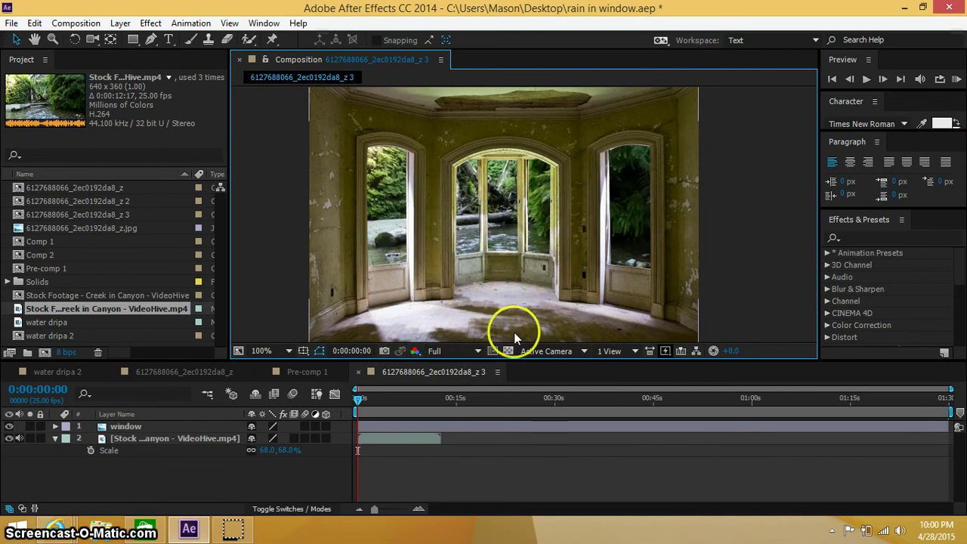
click(188, 373)
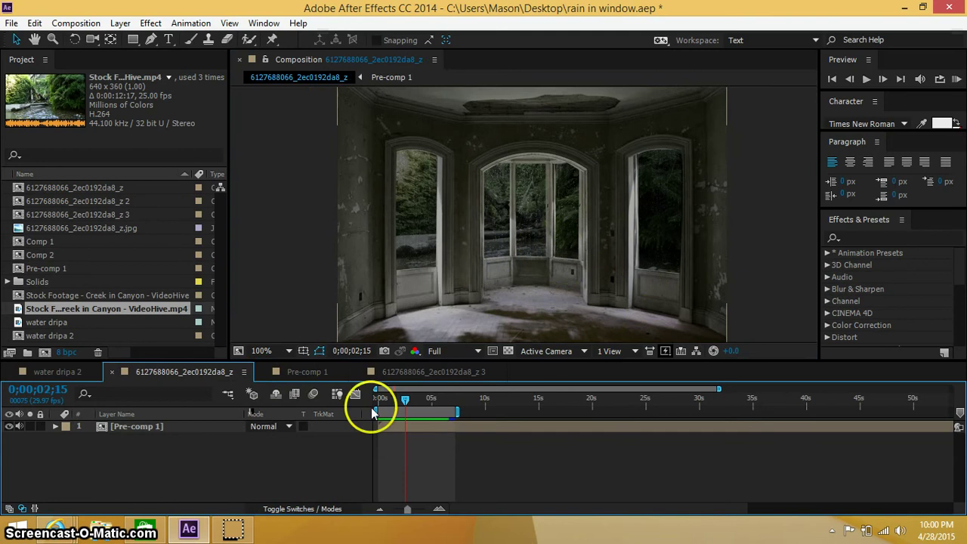
click(434, 371)
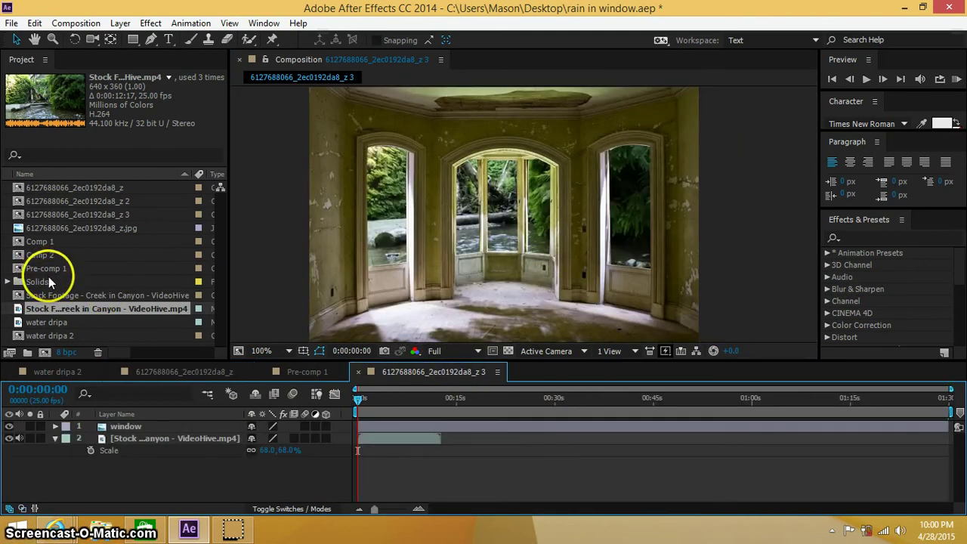
drag(50, 322, 145, 435)
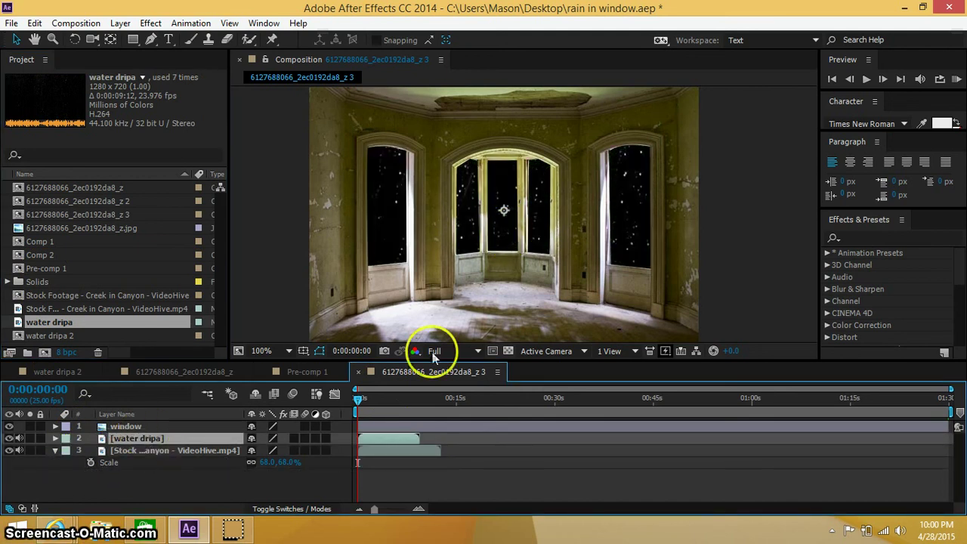
Step: Set the water dripa layer's scale to 21% so the drips span the central window
scroll(508, 242, down, 4)
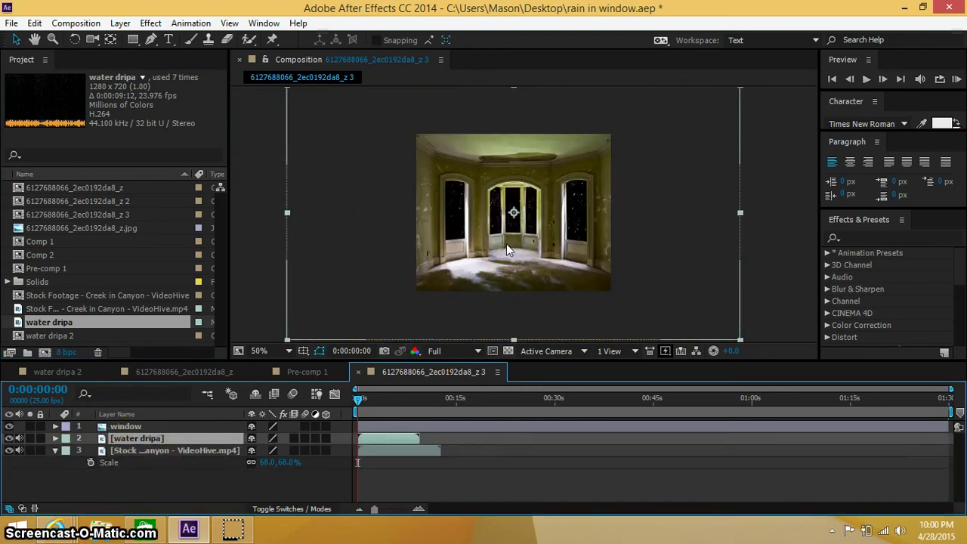
scroll(510, 244, up, 1)
scroll(510, 244, down, 1)
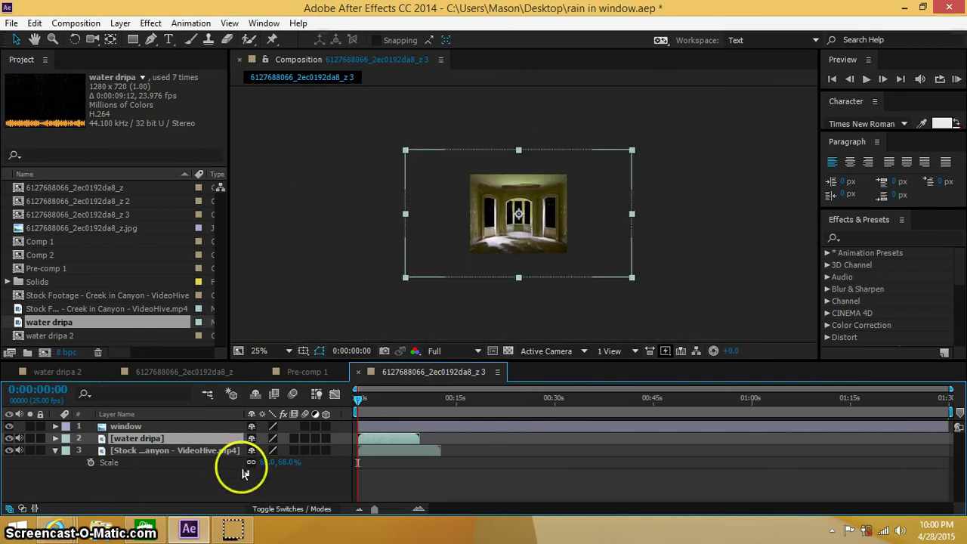
key(s)
drag(291, 456, 291, 456)
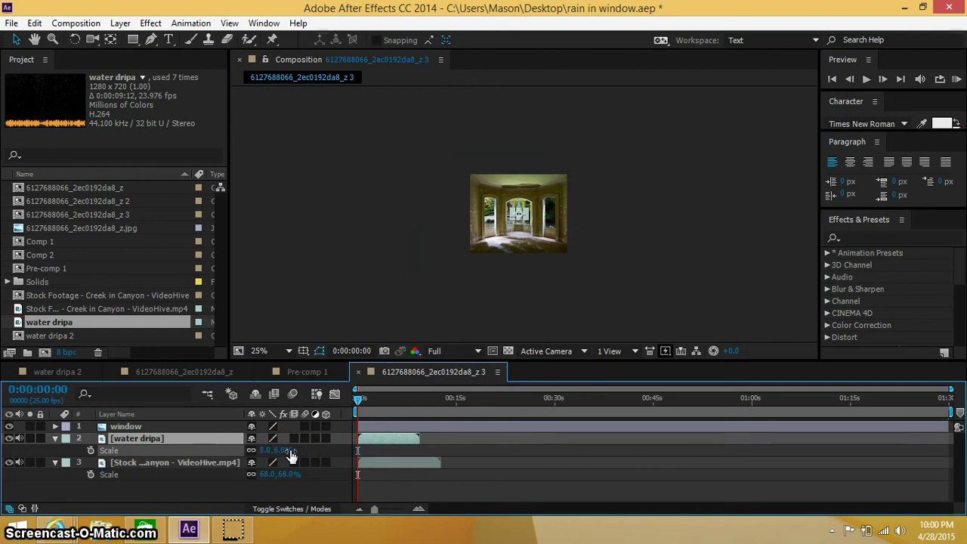
scroll(451, 247, up, 1)
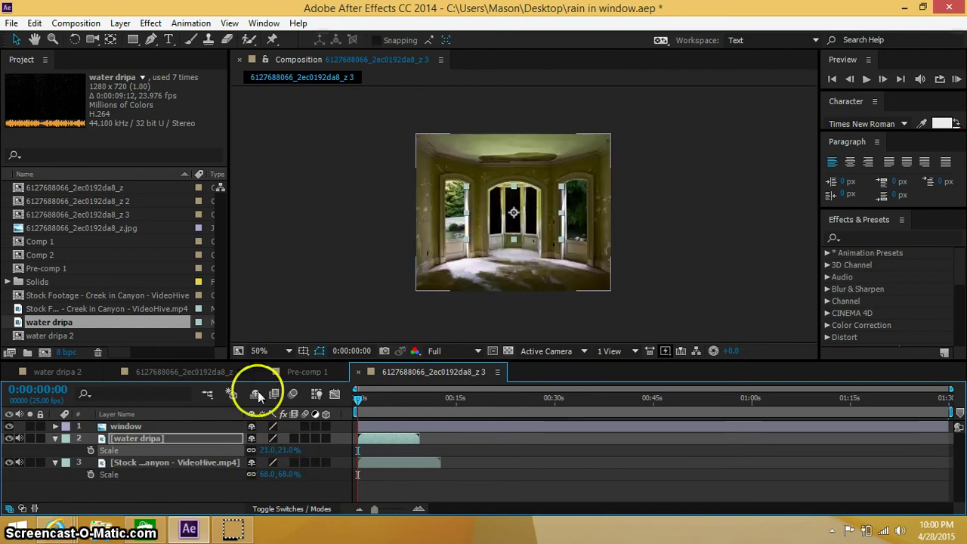
Step: Display the layer blending modes and set the water dripa layer's mode to Add
click(262, 508)
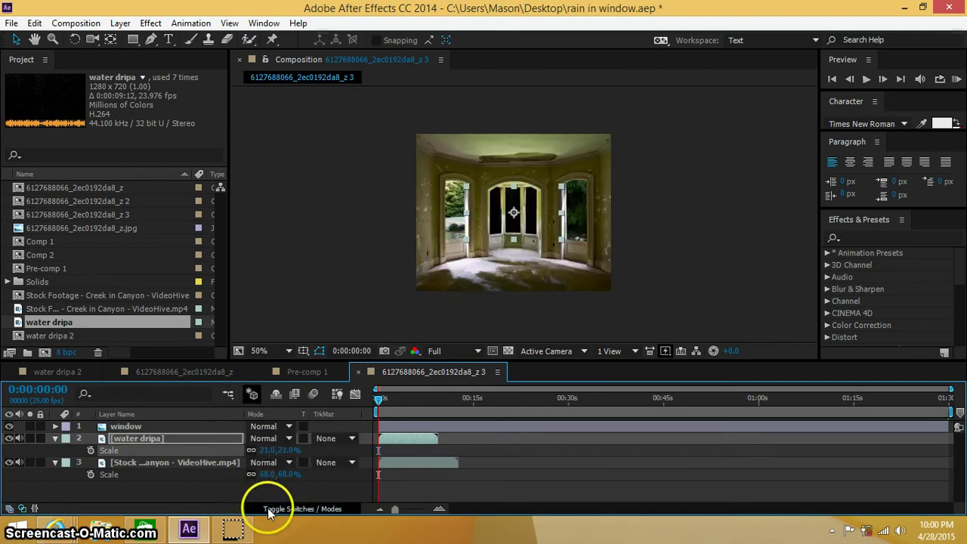
click(286, 445)
click(355, 209)
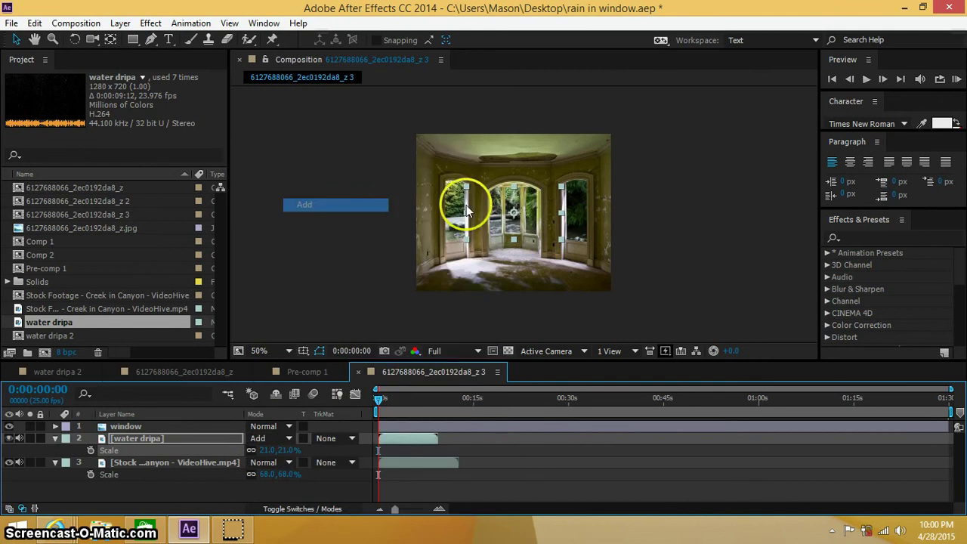
scroll(479, 206, up, 2)
Step: Hide the creek footage layer and duplicate the water dripa layer twice
click(17, 462)
click(9, 463)
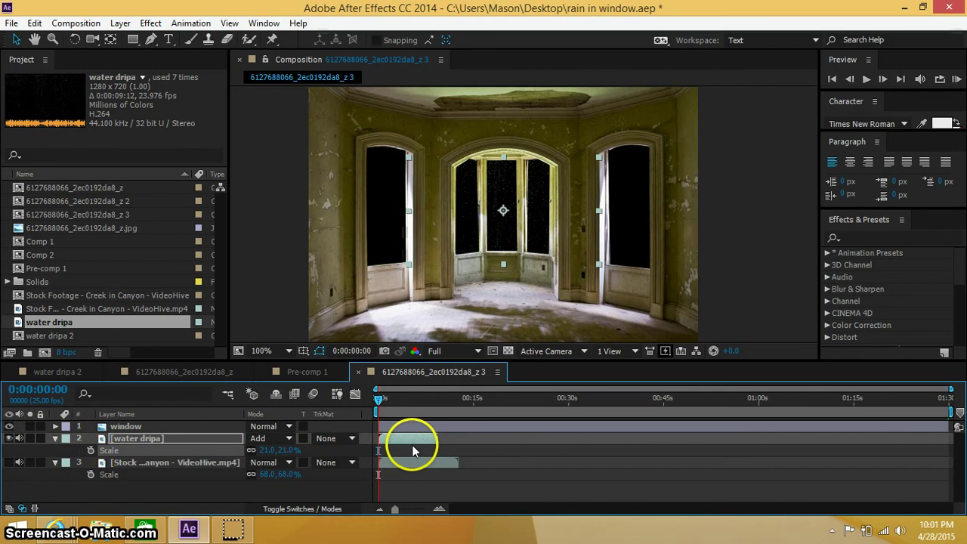
key(ctrl+d)
key(ctrl+d)
Step: Rename the topmost water dripa layer as "water drip left"
click(210, 451)
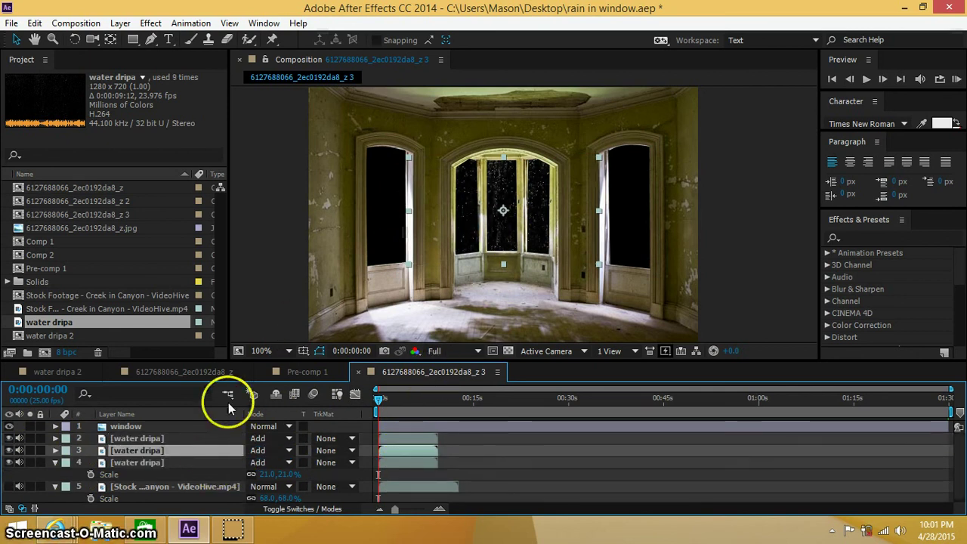
click(177, 439)
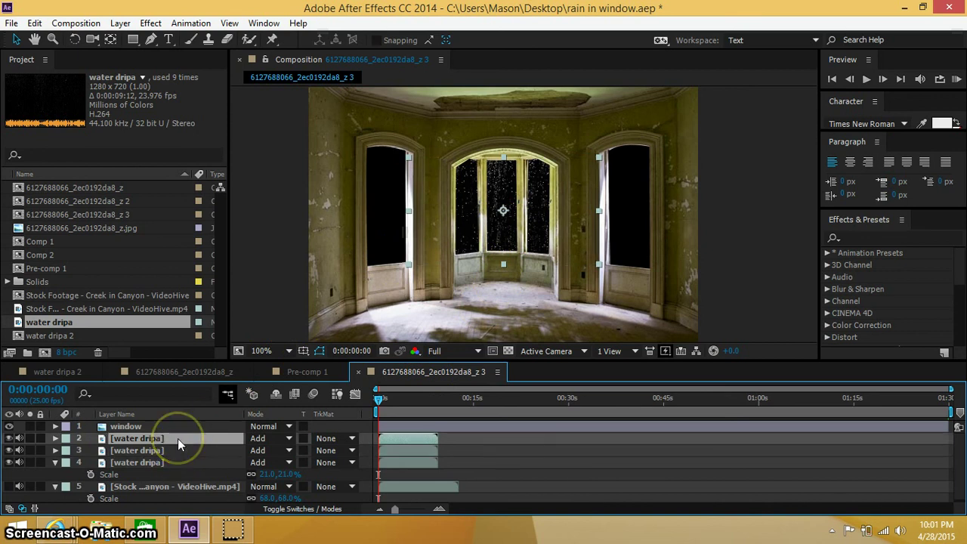
key(Return)
click(177, 438)
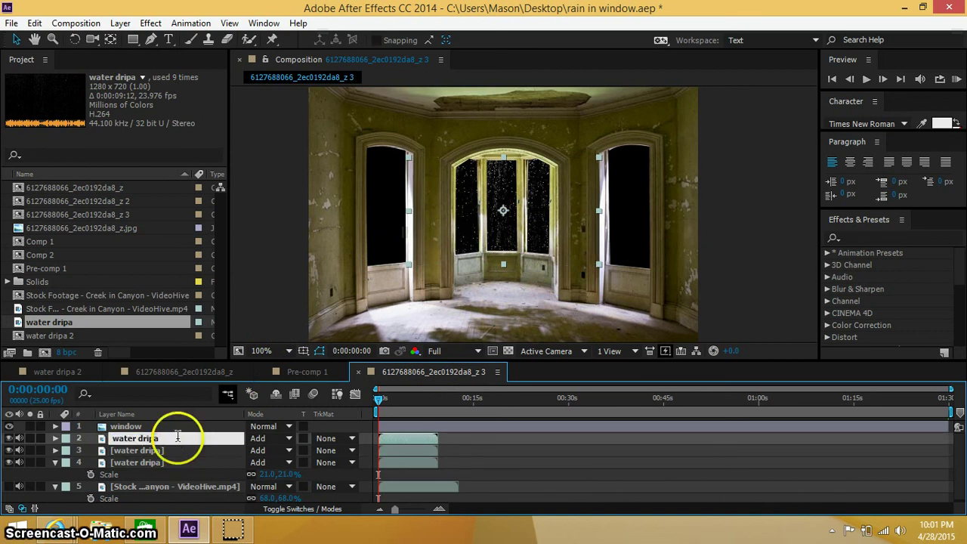
key(BackSpace)
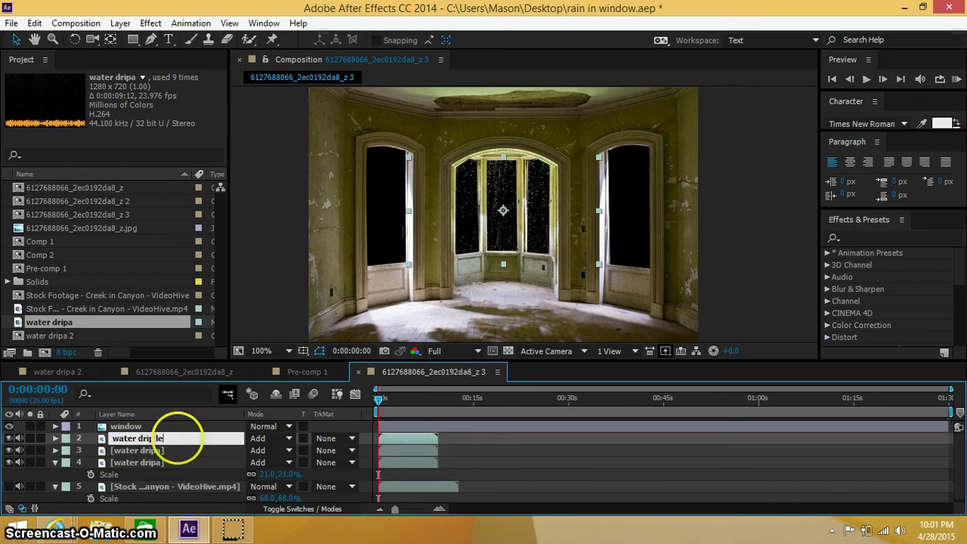
Step: Rename the two remaining water dripa layers as "water drip middle" and "water drip right"
click(163, 451)
key(Return)
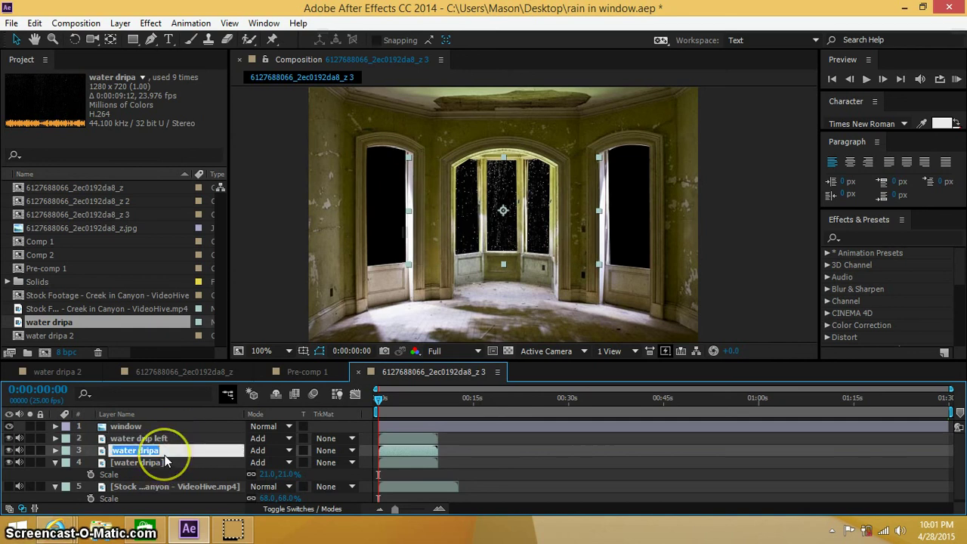
click(164, 451)
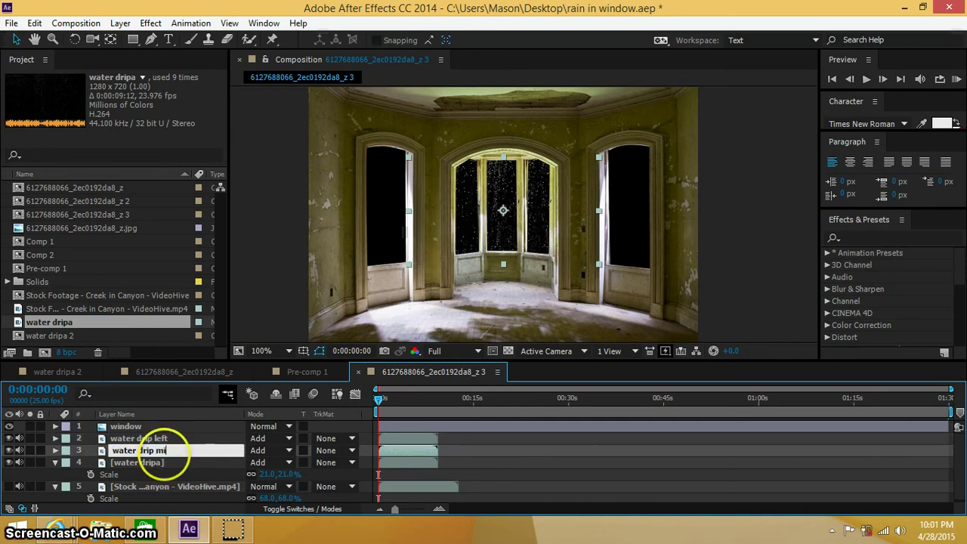
text(middle)
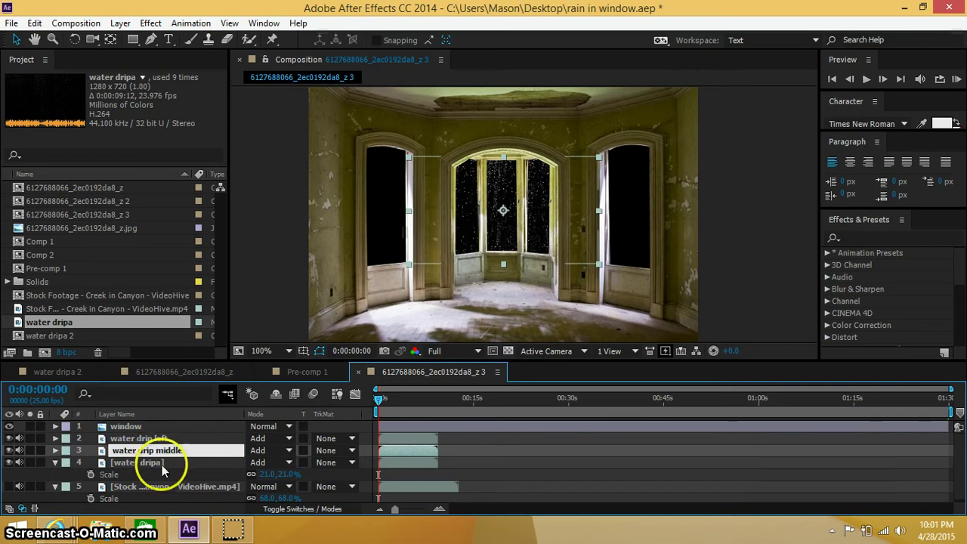
click(155, 462)
key(Return)
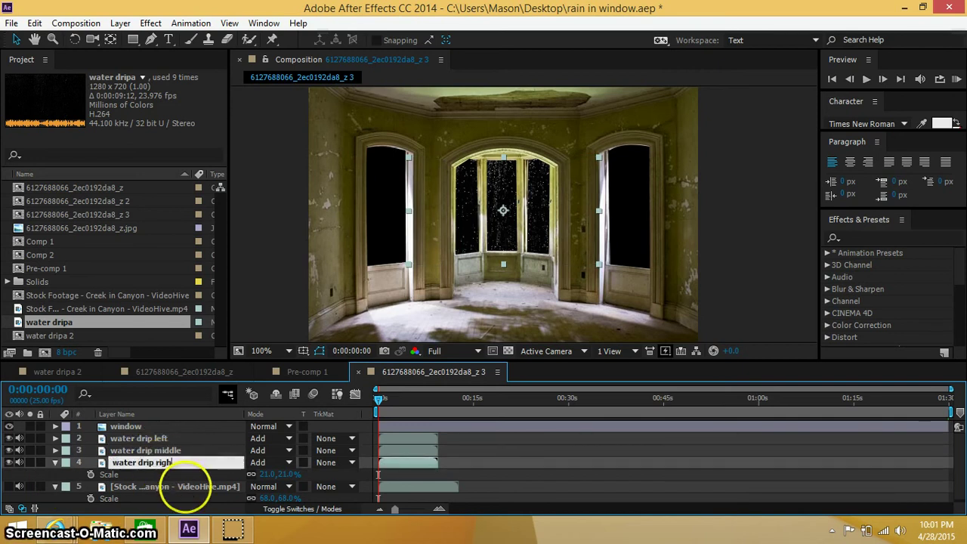
text(water drip right)
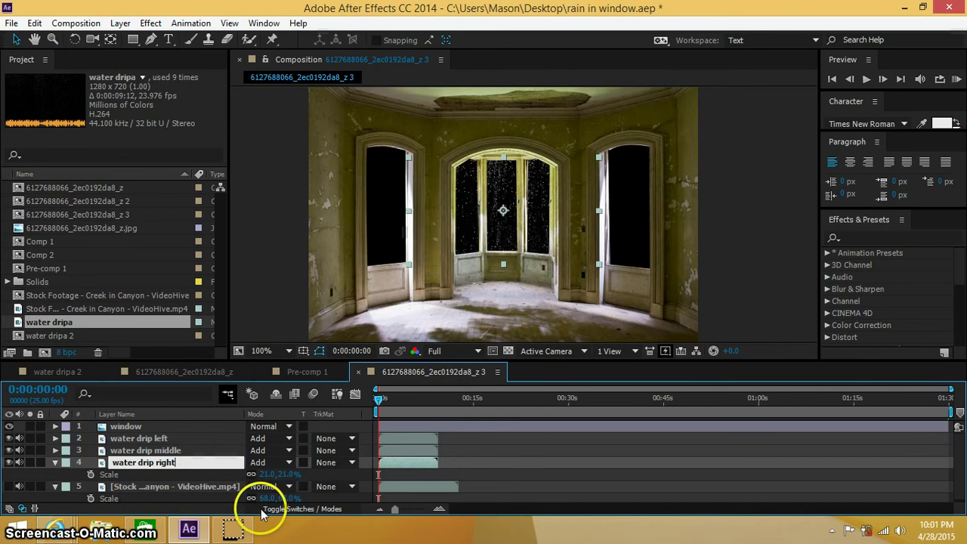
Step: Display the layer switches and make the water drip right and water drip left layers 3D
click(268, 508)
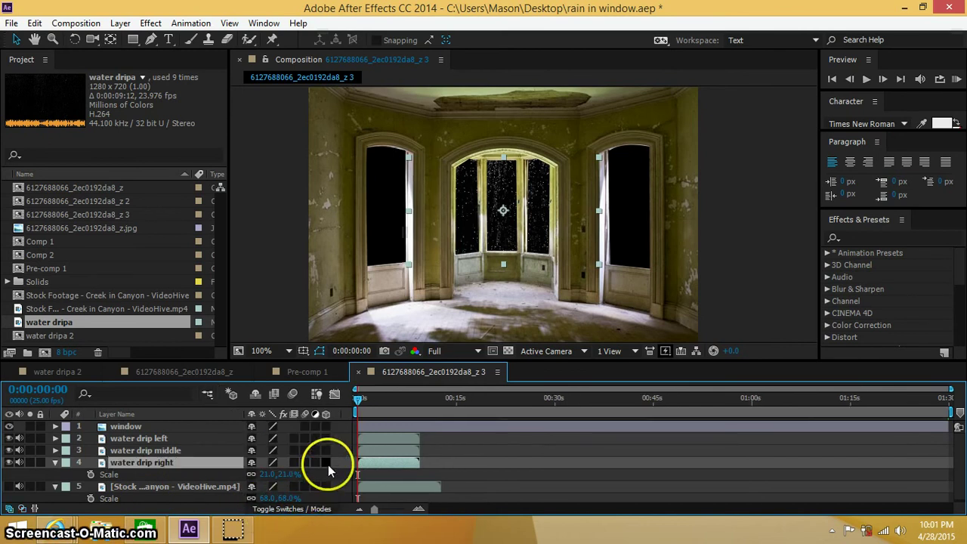
click(326, 463)
click(326, 438)
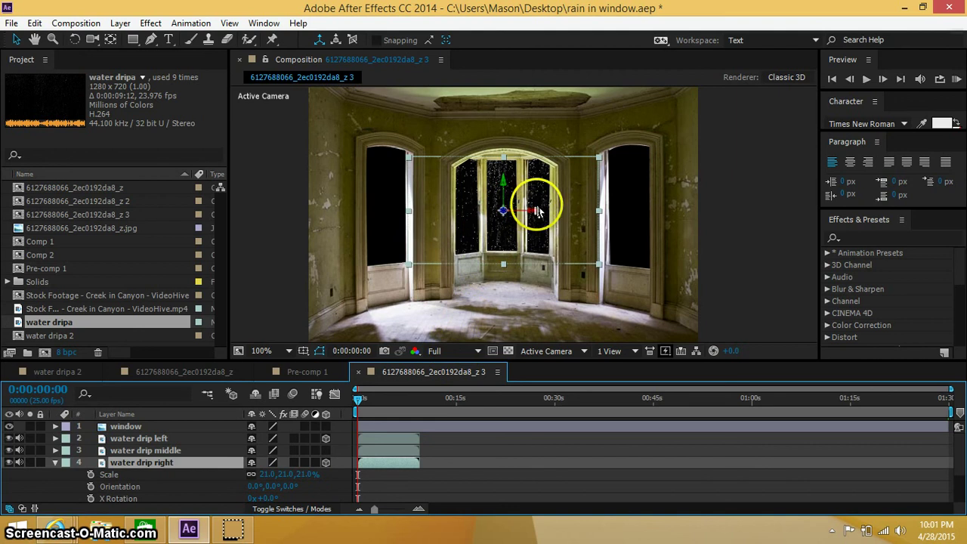
Step: Move the water drip right layer over the right window and narrow its horizontal scale to about 6.5%
drag(531, 211, 436, 210)
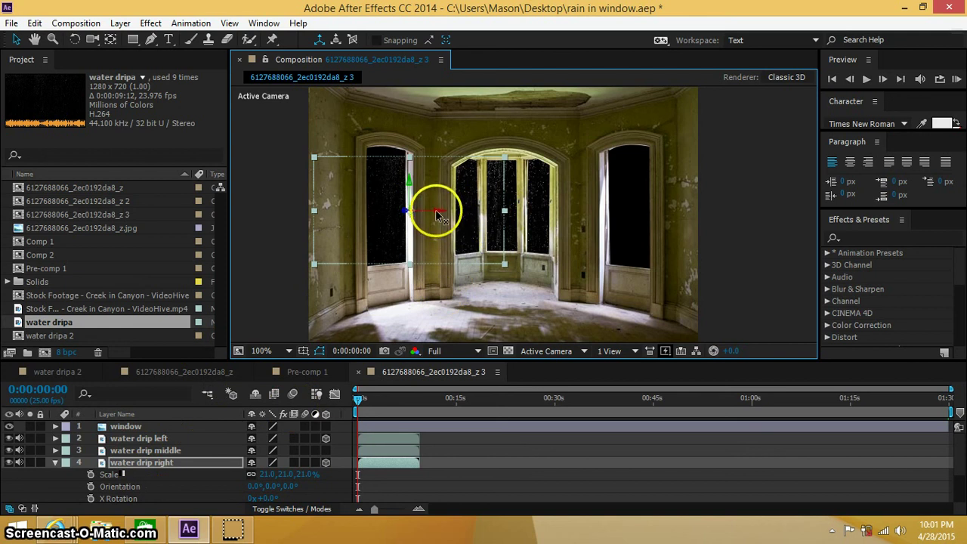
drag(437, 207, 637, 210)
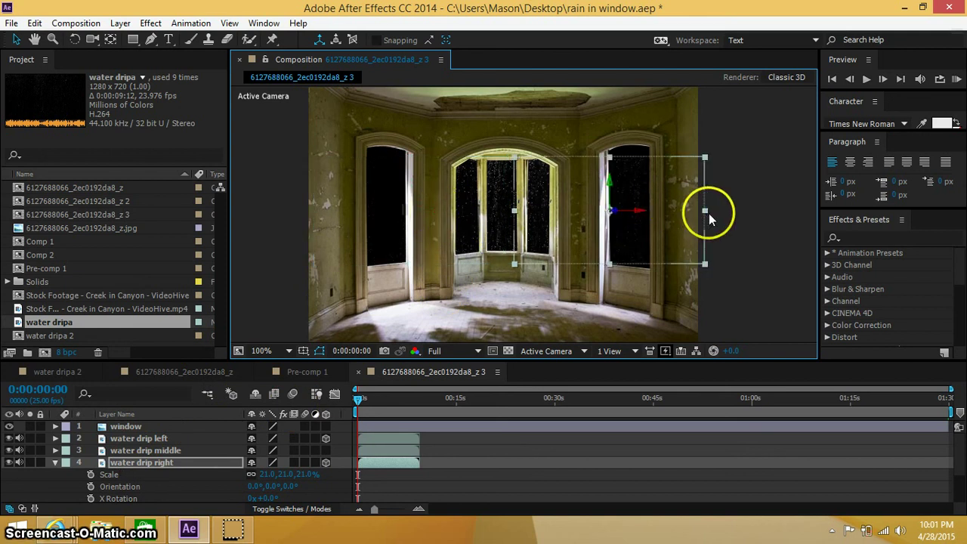
drag(704, 214, 639, 219)
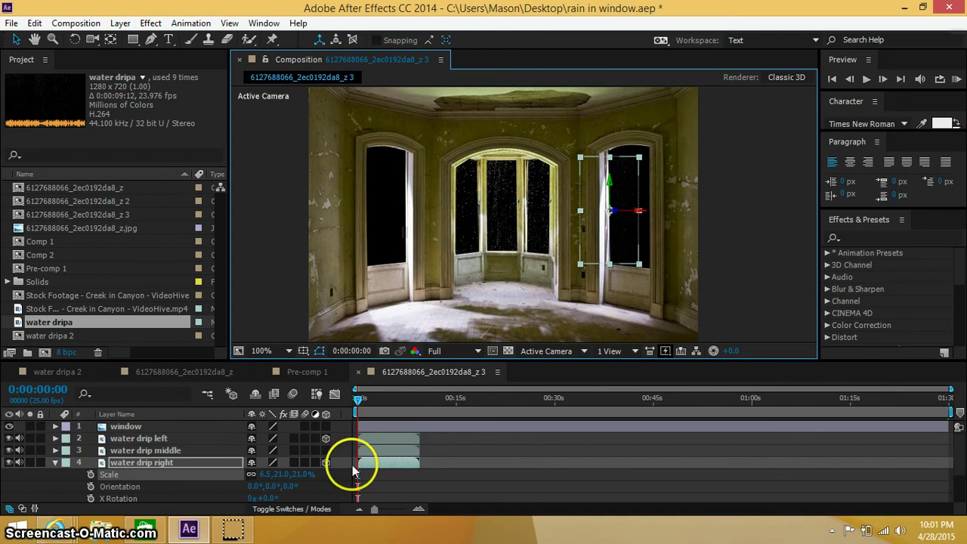
Step: Rotate the water drip right layer to 4° in X and 43° in Y to match the right window's perspective
key(r)
click(151, 462)
key(r)
key(r)
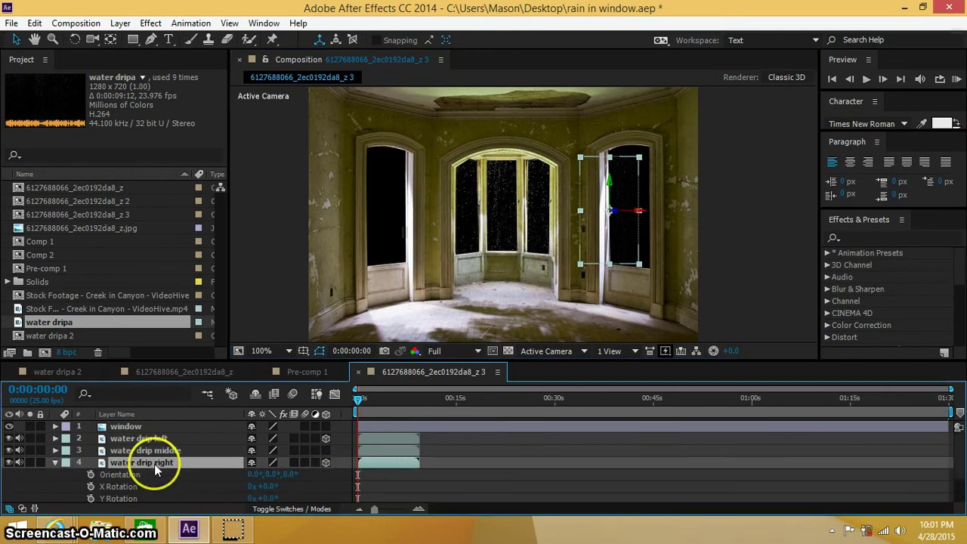
scroll(226, 472, down, 1)
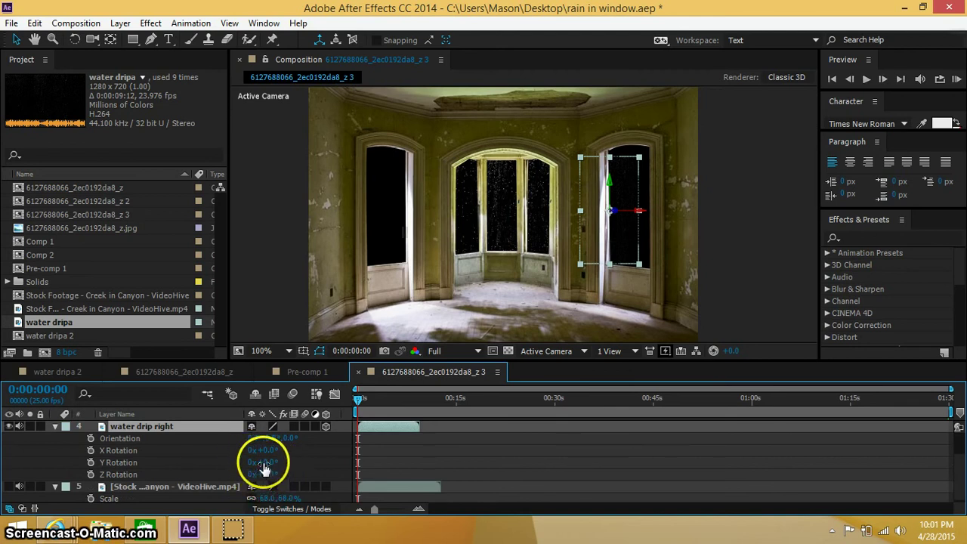
drag(266, 450, 270, 449)
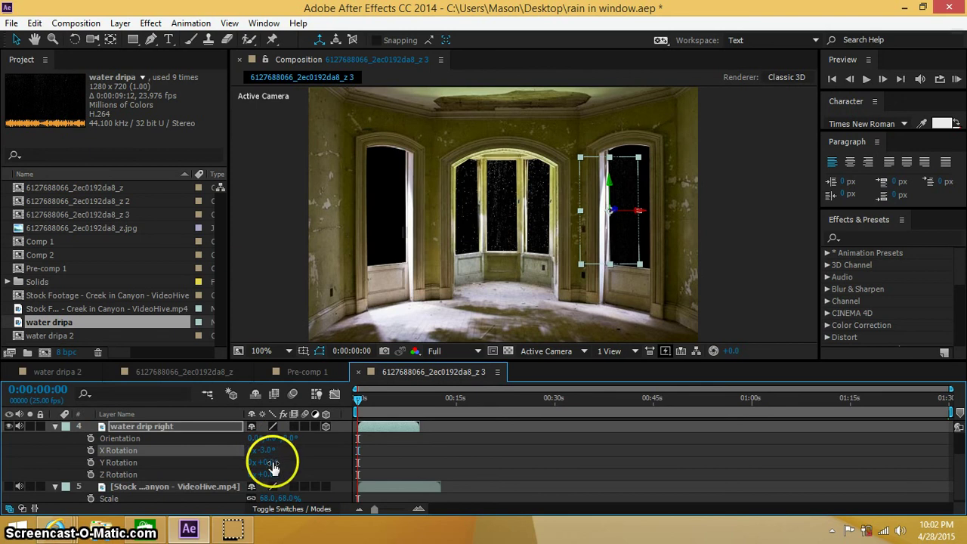
drag(270, 462, 274, 466)
click(272, 449)
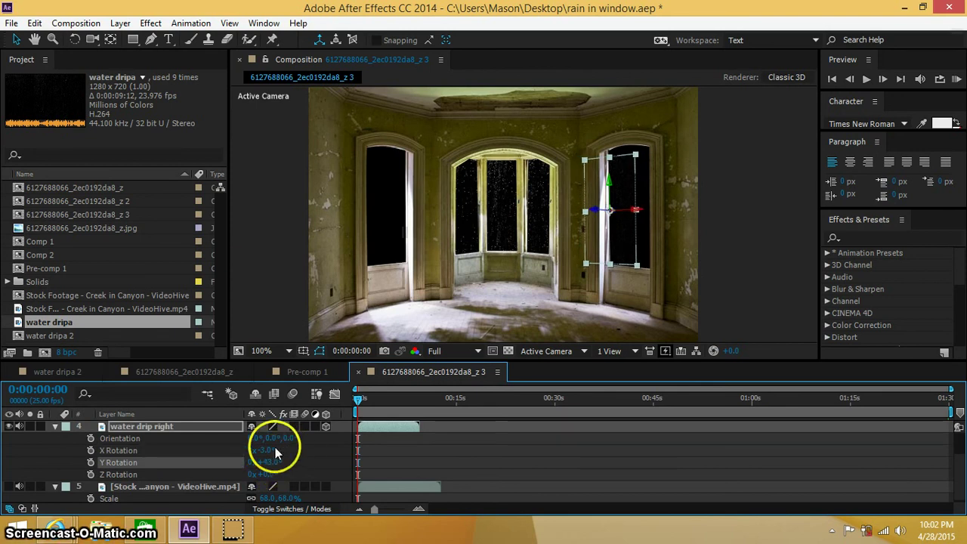
drag(270, 454, 269, 447)
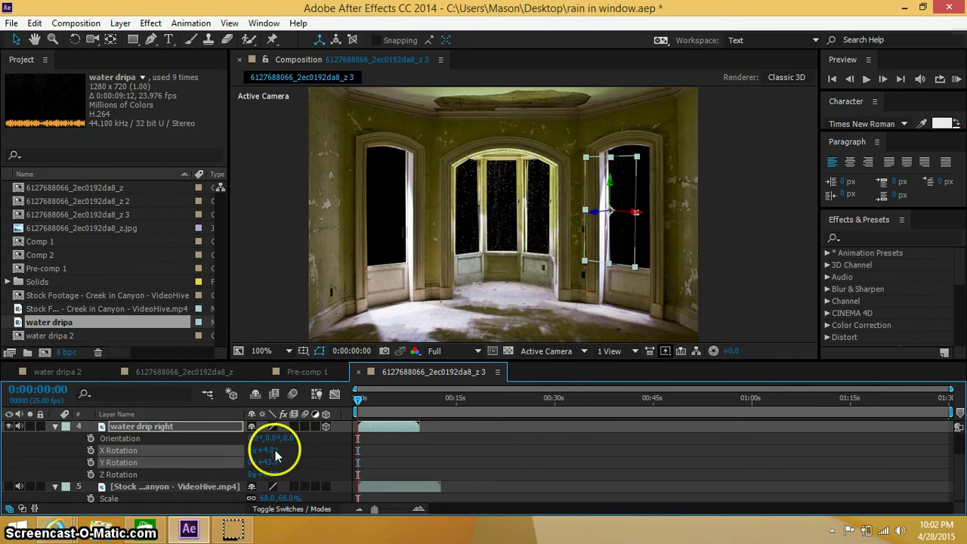
Step: Shift and stretch the water drip right layer to cover the right window pane, and collapse its properties
drag(634, 214, 629, 140)
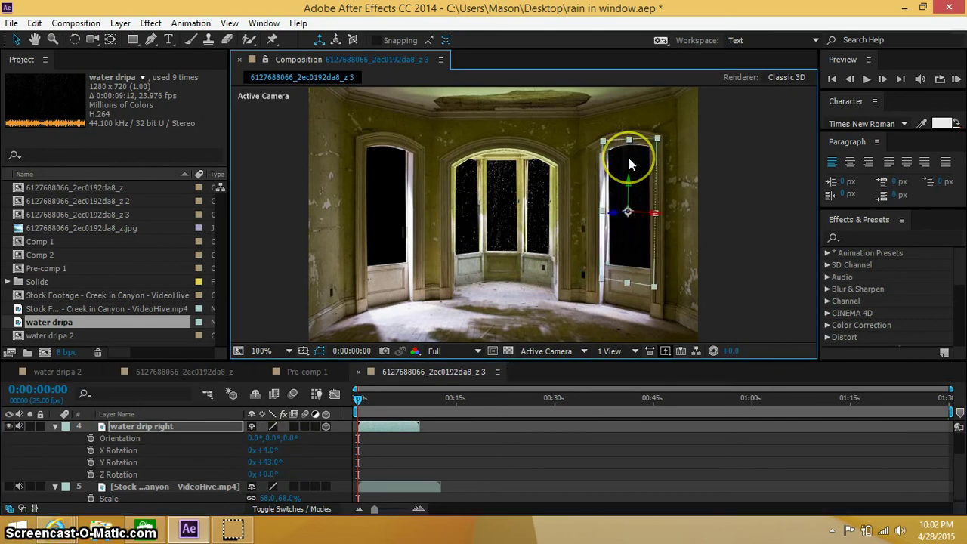
click(379, 490)
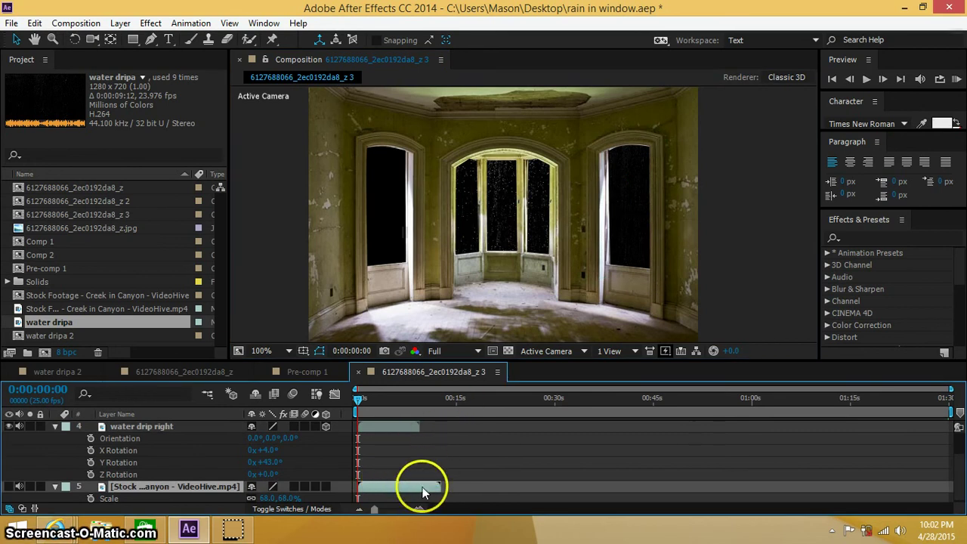
click(55, 428)
Step: Resize the water drip middle layer so it is slightly taller and just wider than the central window
click(143, 451)
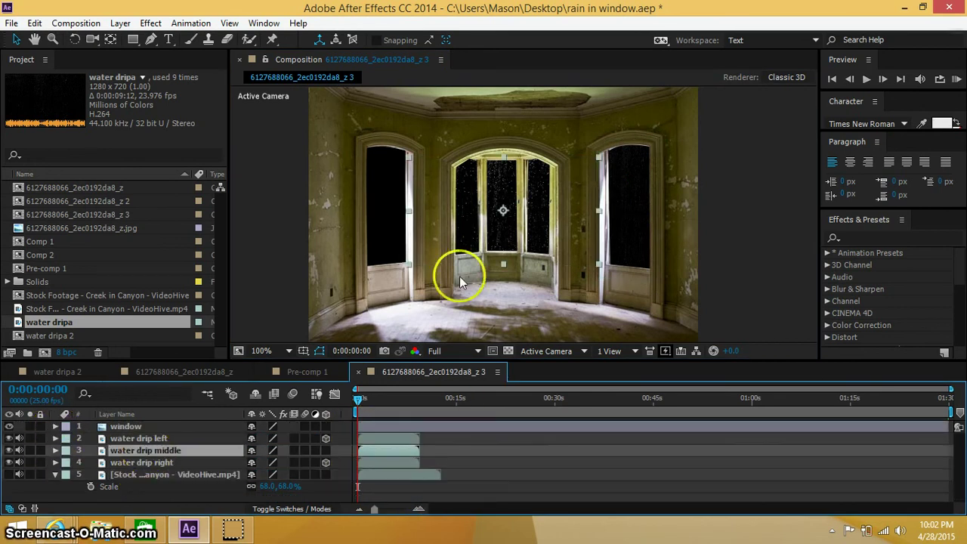
drag(504, 157, 504, 155)
drag(599, 210, 588, 212)
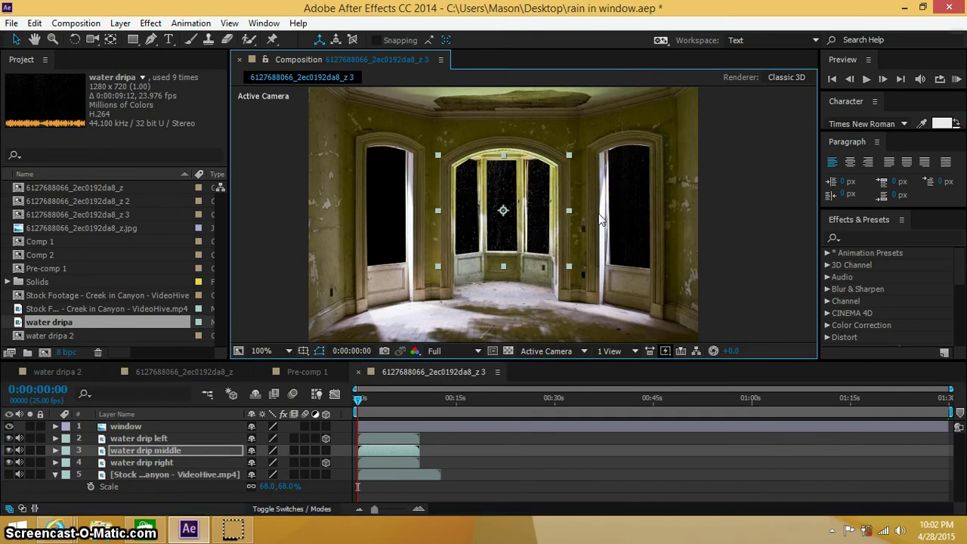
Step: Fit the water drip left layer over the left window pane, with its Y rotation set to -26°
click(397, 438)
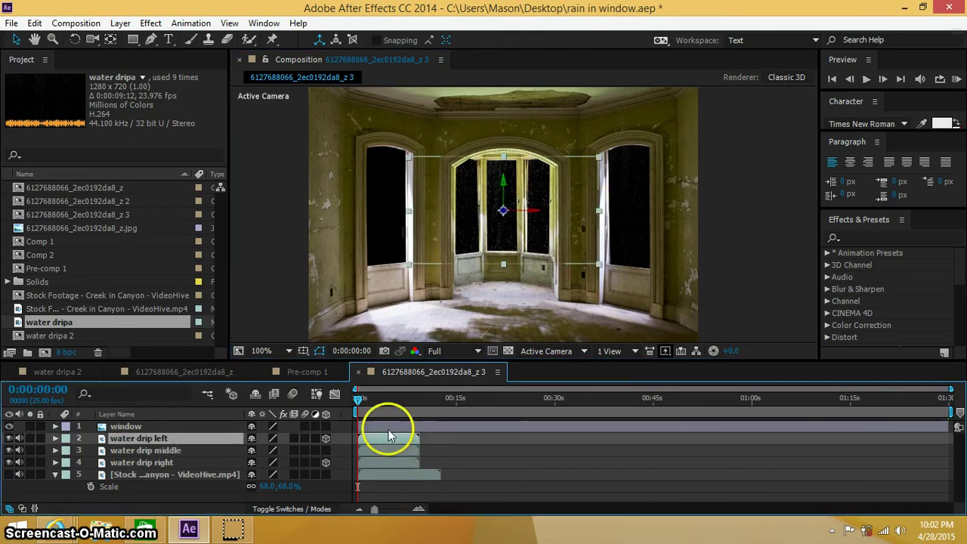
drag(598, 213, 404, 211)
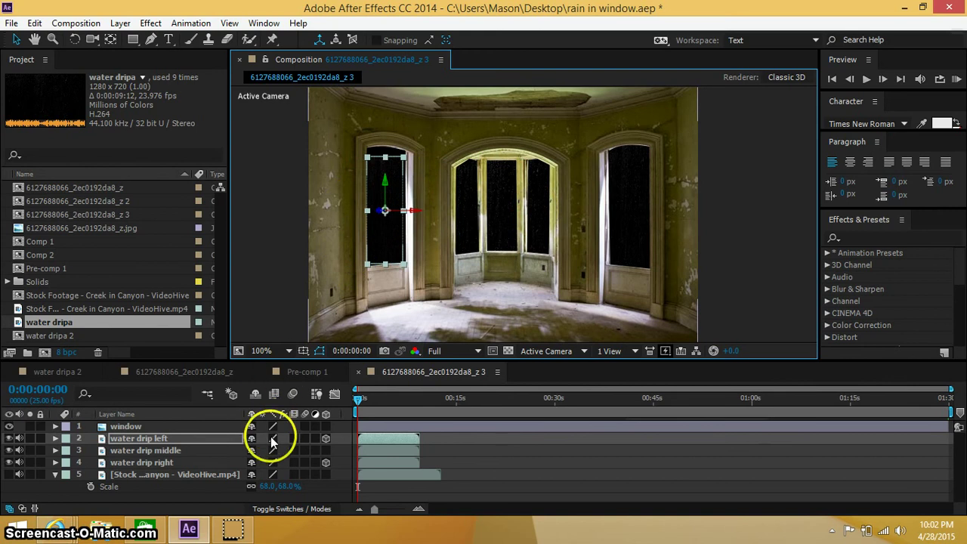
key(r)
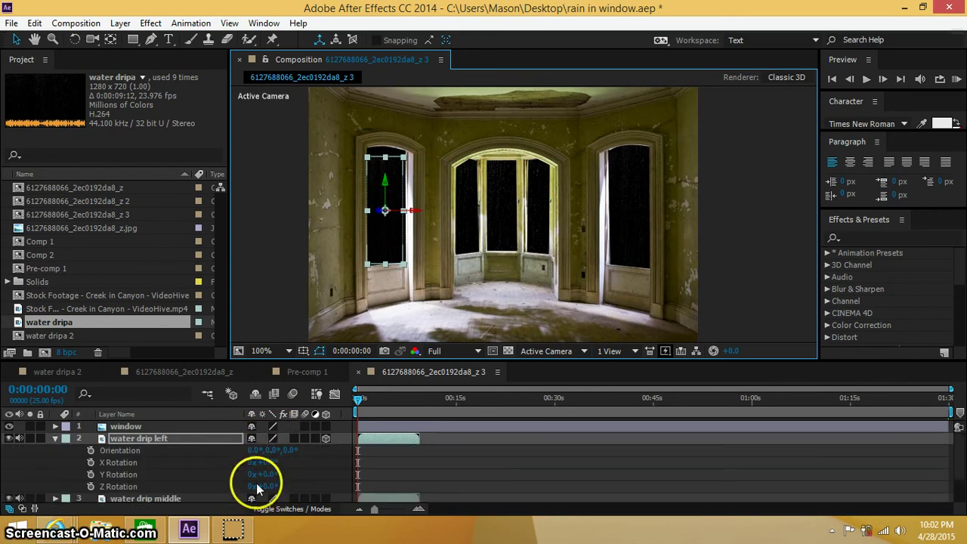
click(270, 478)
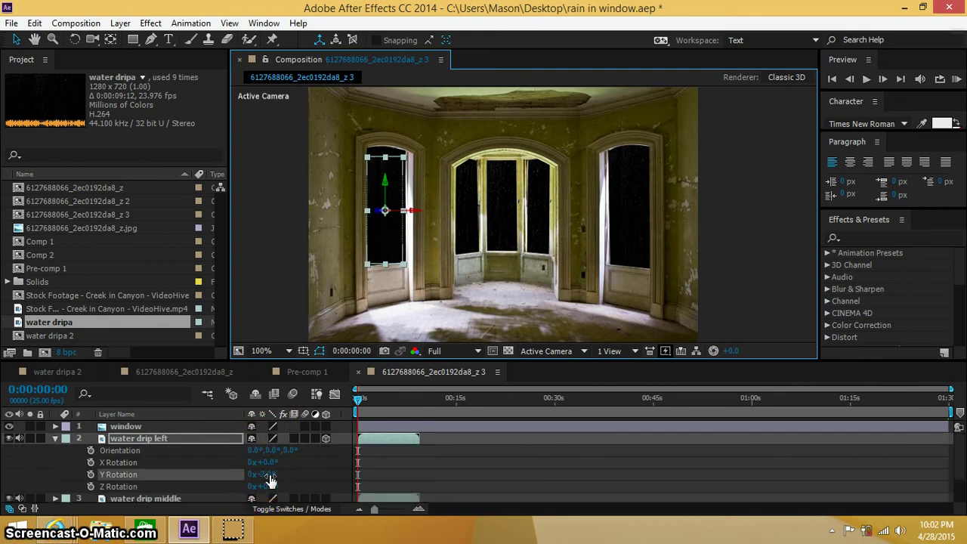
drag(271, 480, 269, 480)
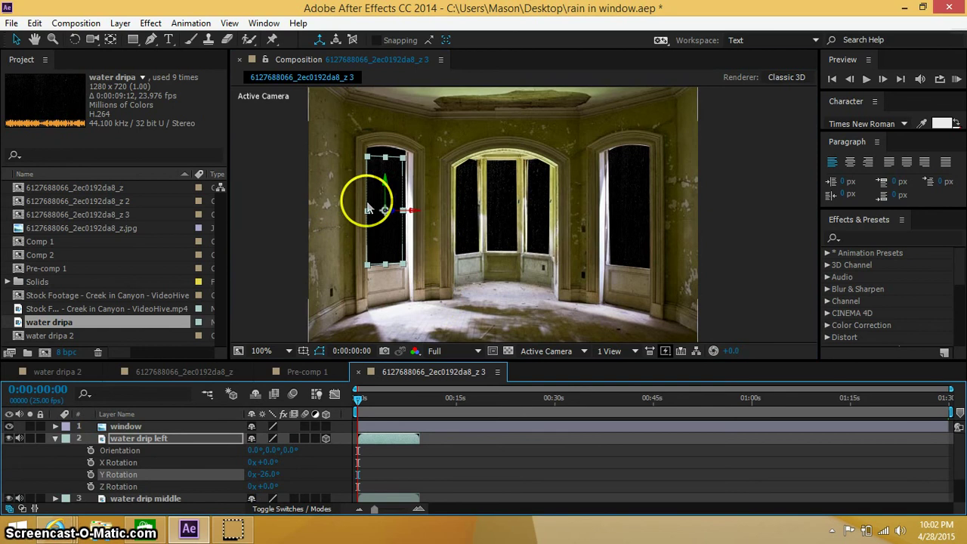
drag(385, 158, 385, 145)
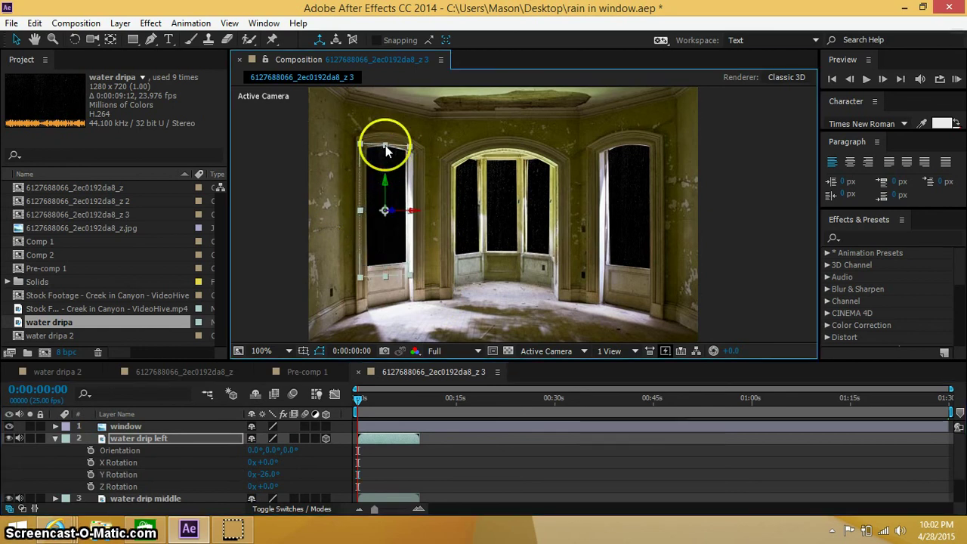
Step: Apply a Curves effect to the water drip left layer and raise the RGB curve's midtones to brighten the drips
click(872, 238)
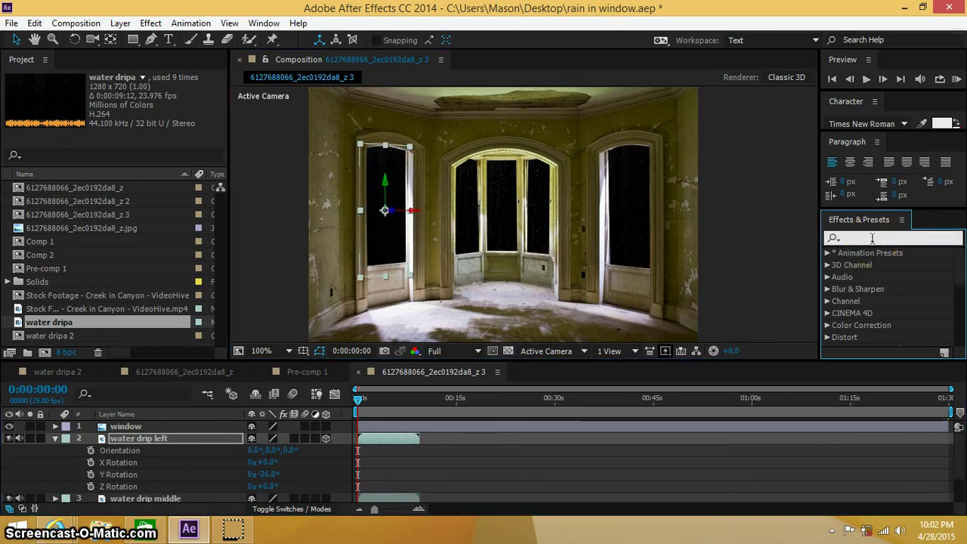
text(cur)
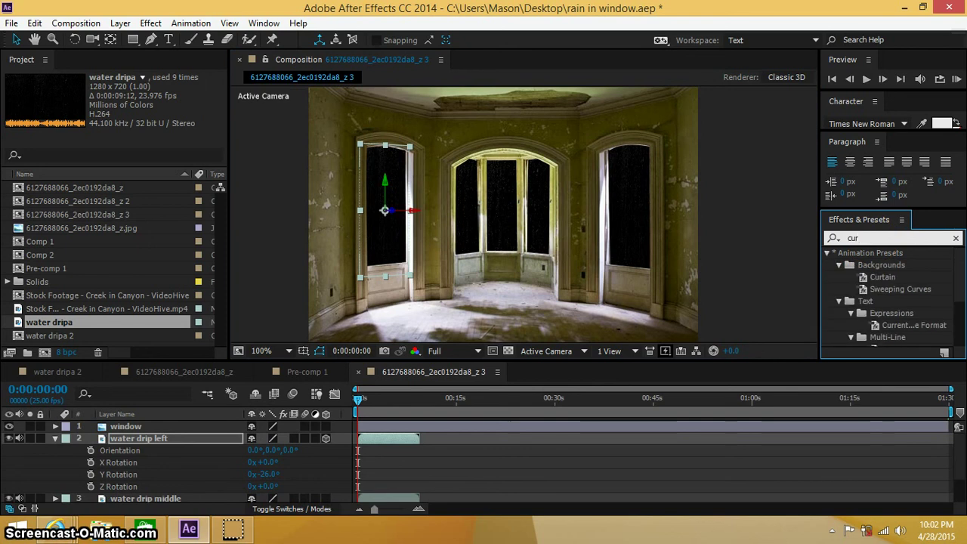
text(v)
drag(880, 299, 384, 439)
drag(121, 251, 95, 228)
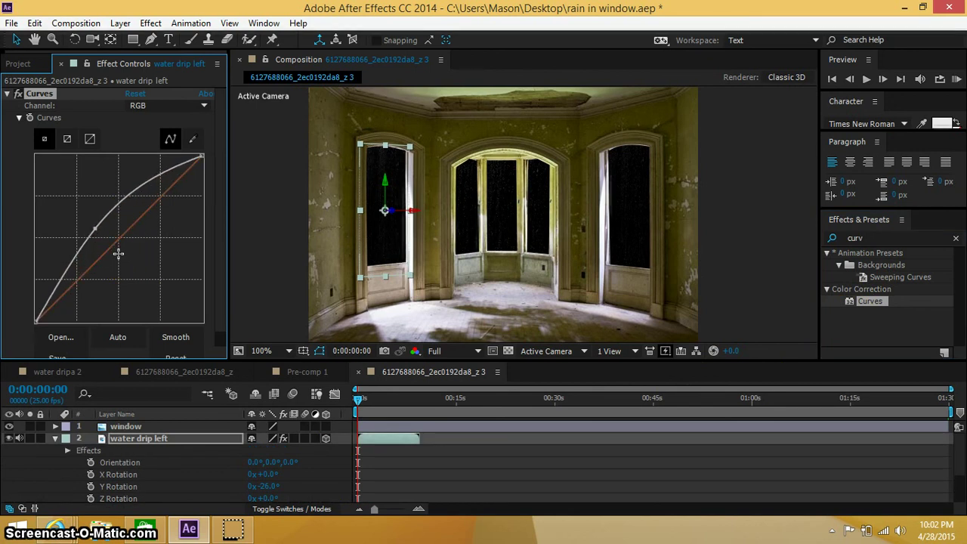
click(54, 438)
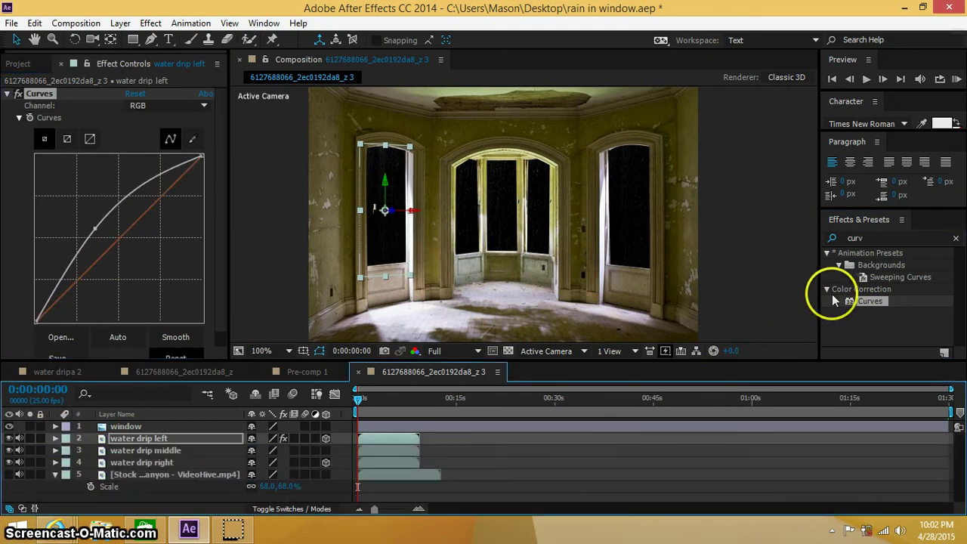
Step: Brighten the water drip middle layer with a Curves effect raised in the midtones, and show the creek footage layer
drag(843, 301, 429, 447)
drag(119, 243, 105, 228)
click(9, 475)
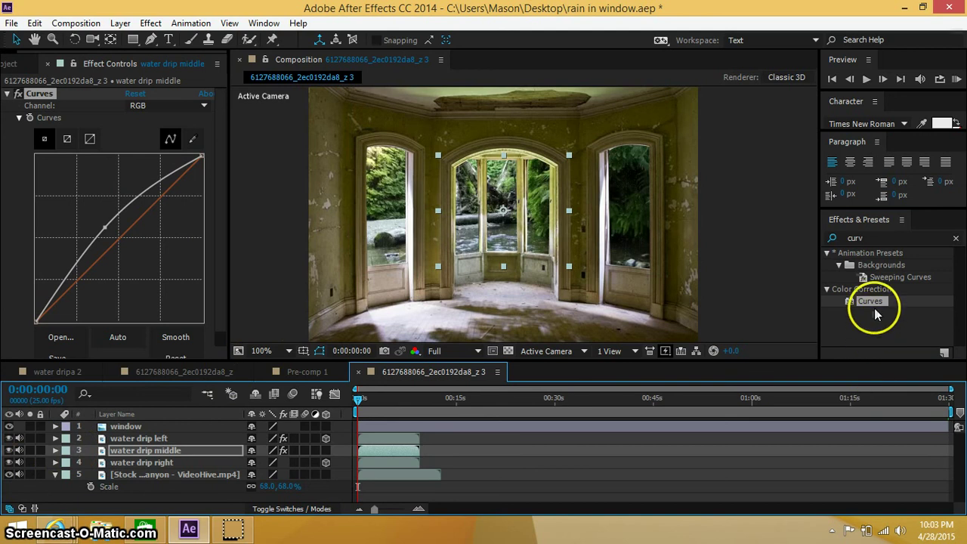
Step: Apply a strongly raised Curves effect to the water drip right layer, and lift the water drip middle layer's curve slightly further
drag(609, 407, 432, 462)
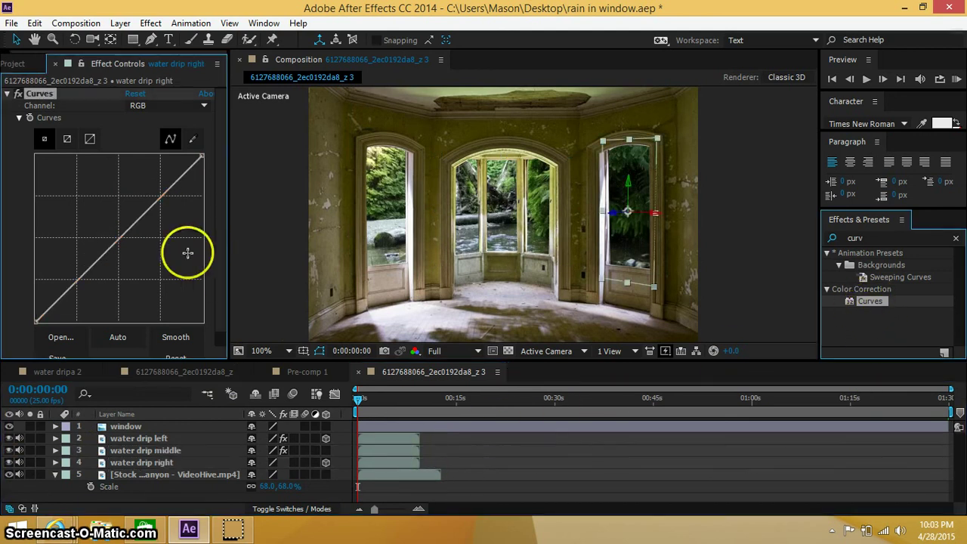
drag(117, 243, 73, 208)
click(371, 451)
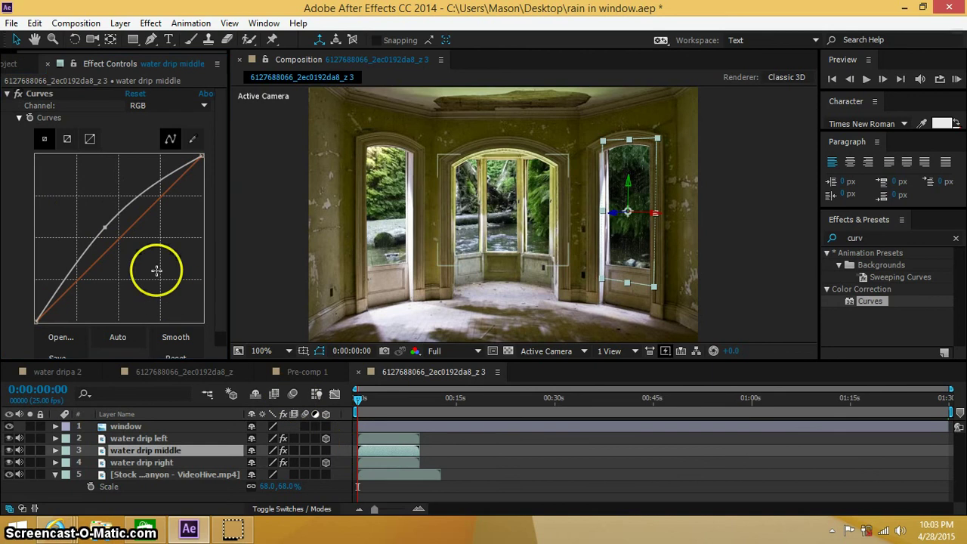
mouse_move(106, 230)
mouse_down()
mouse_move(86, 209)
mouse_move(112, 224)
mouse_move(95, 226)
mouse_up()
click(384, 440)
Step: Apply a Curves effect to the creek footage layer and lower the RGB curve's white end point to darken it
drag(869, 302, 469, 475)
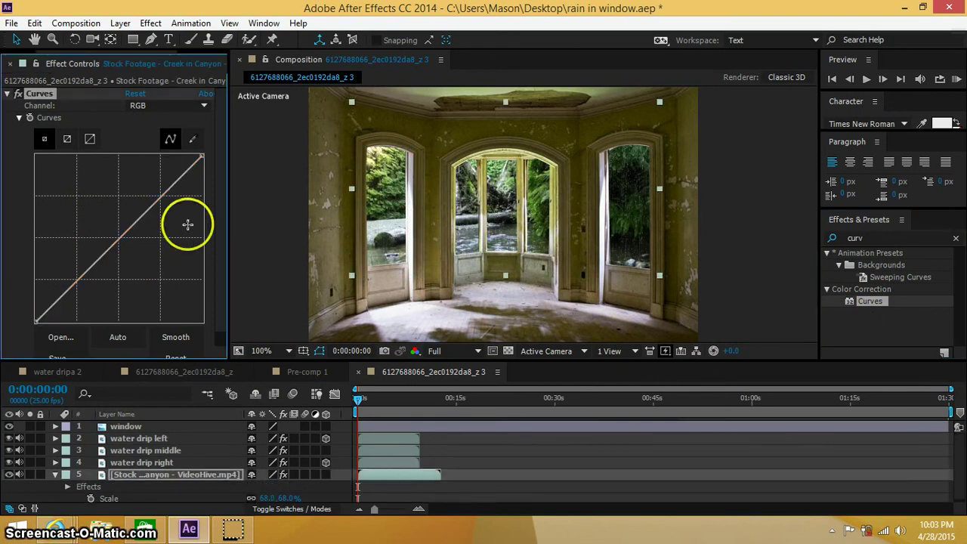
drag(202, 158, 202, 216)
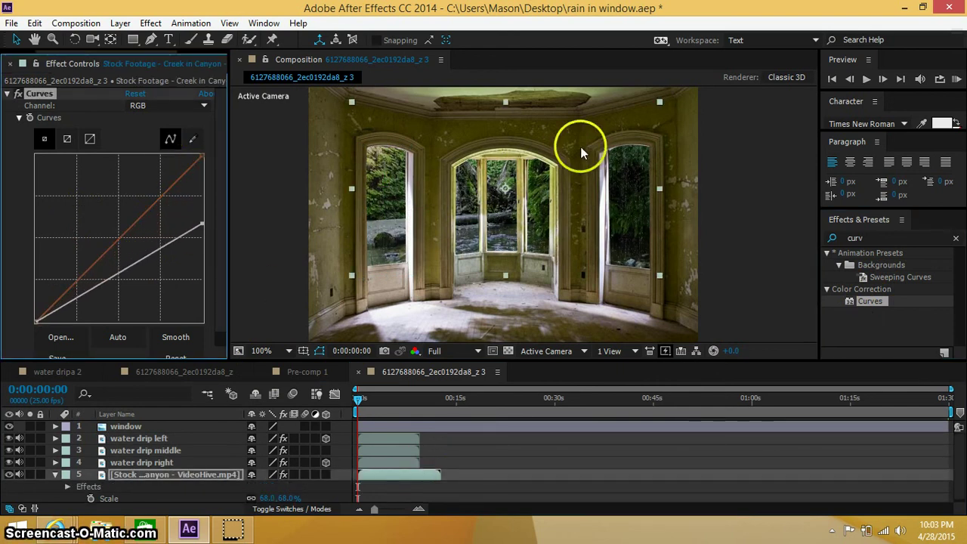
click(266, 204)
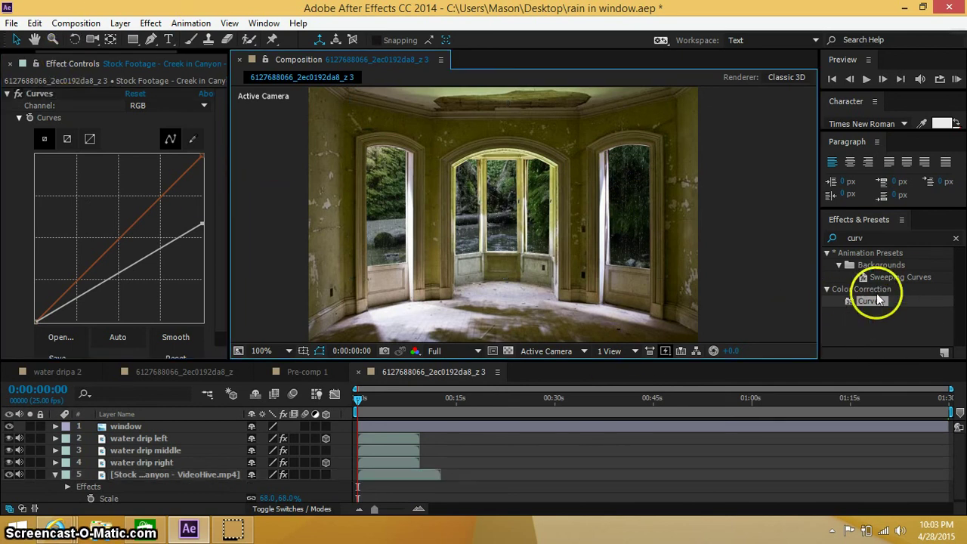
Step: Darken the window layer with a Curves effect that lowers the RGB white end point, and add Hue/Saturation with Master Saturation at -40
drag(878, 300, 667, 428)
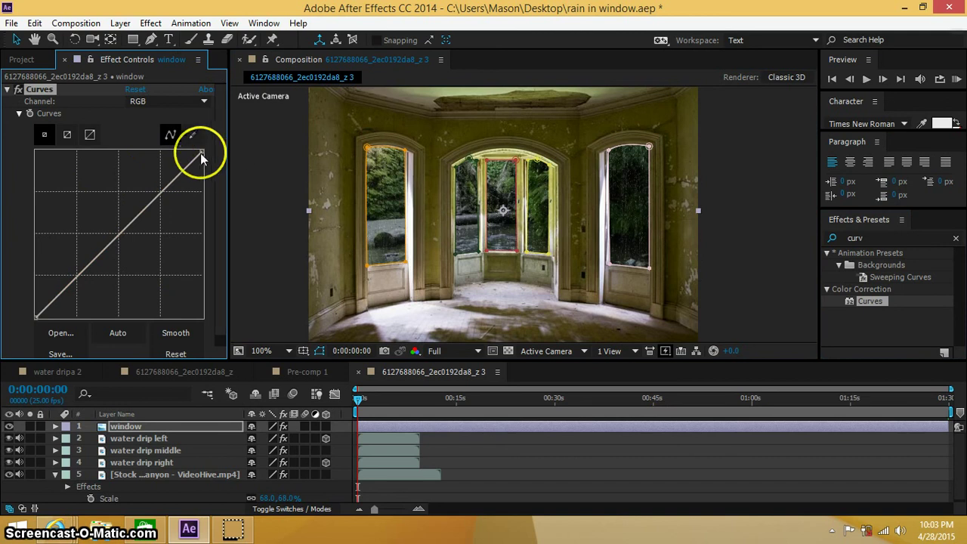
drag(202, 152, 203, 194)
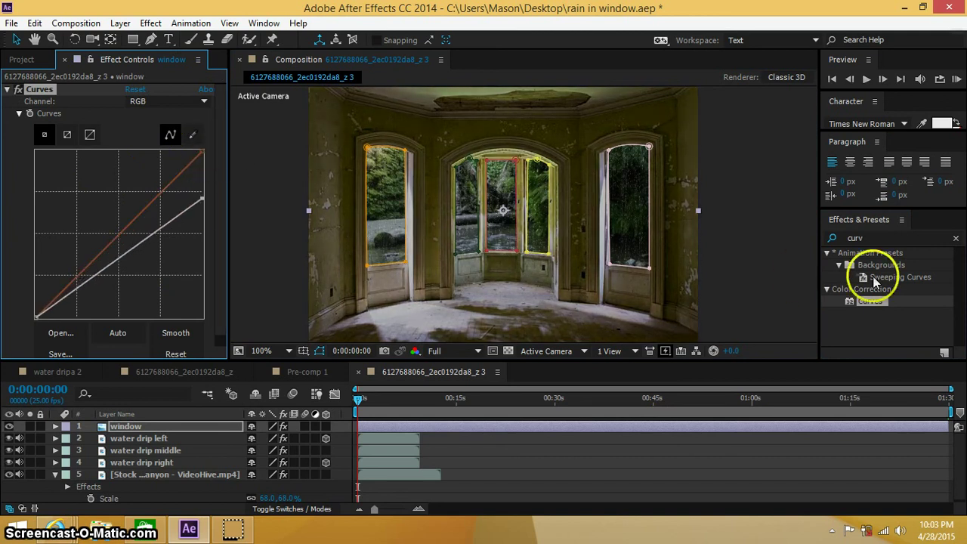
click(831, 237)
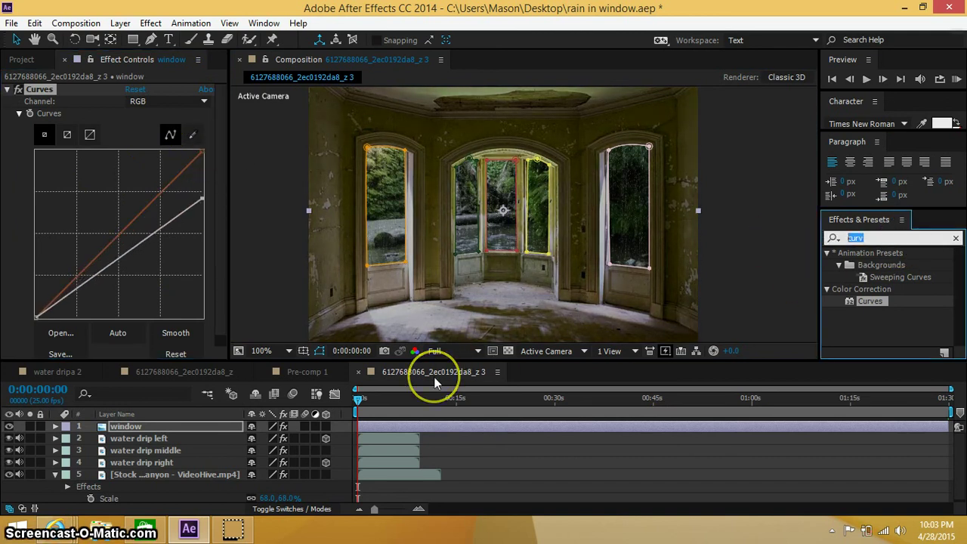
text(hue)
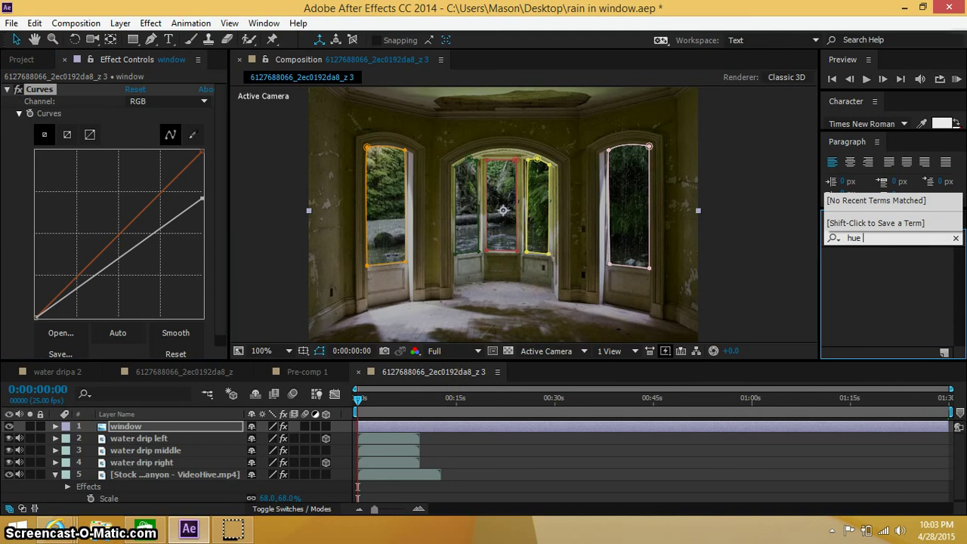
key(BackSpace)
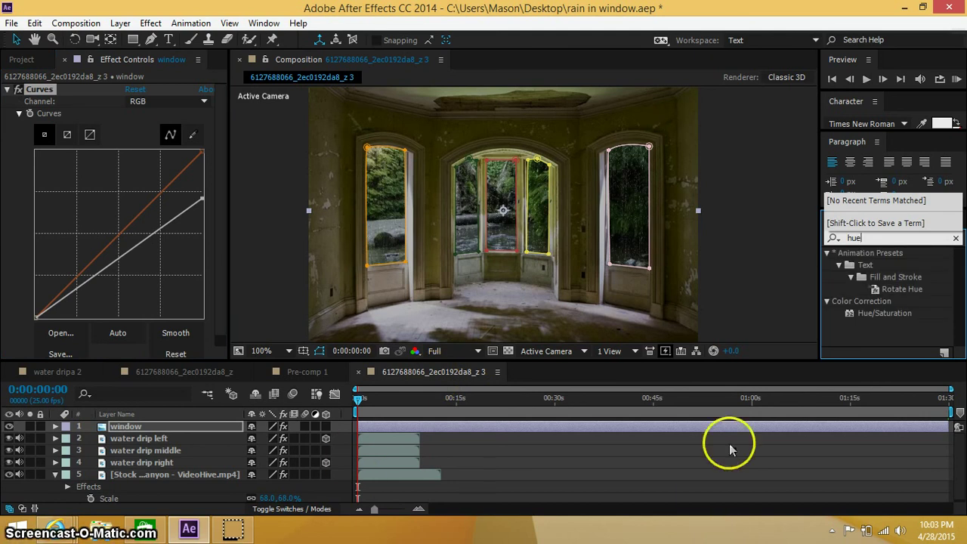
drag(902, 313, 791, 429)
drag(119, 274, 89, 276)
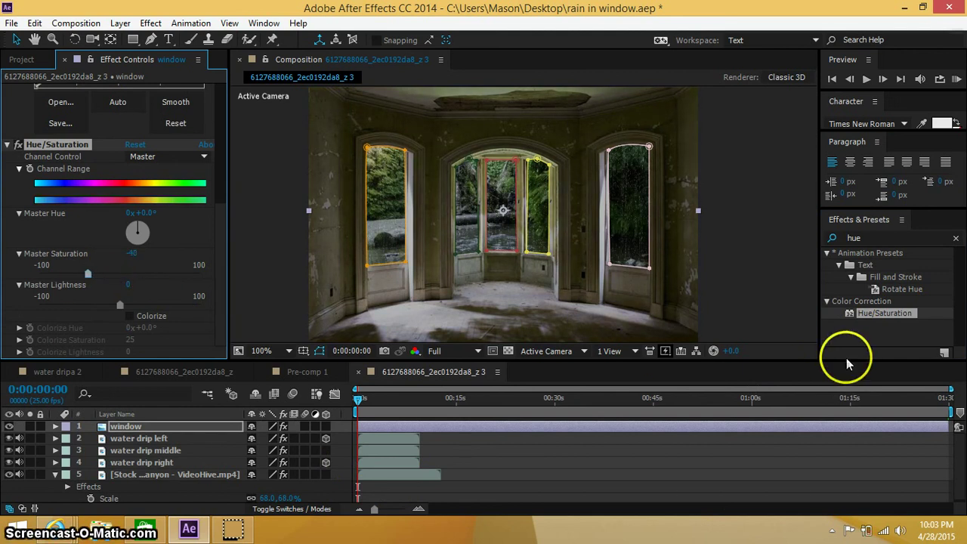
Step: Apply a Hue/Saturation effect to the creek footage layer and set its Master Saturation to -10
drag(883, 313, 441, 476)
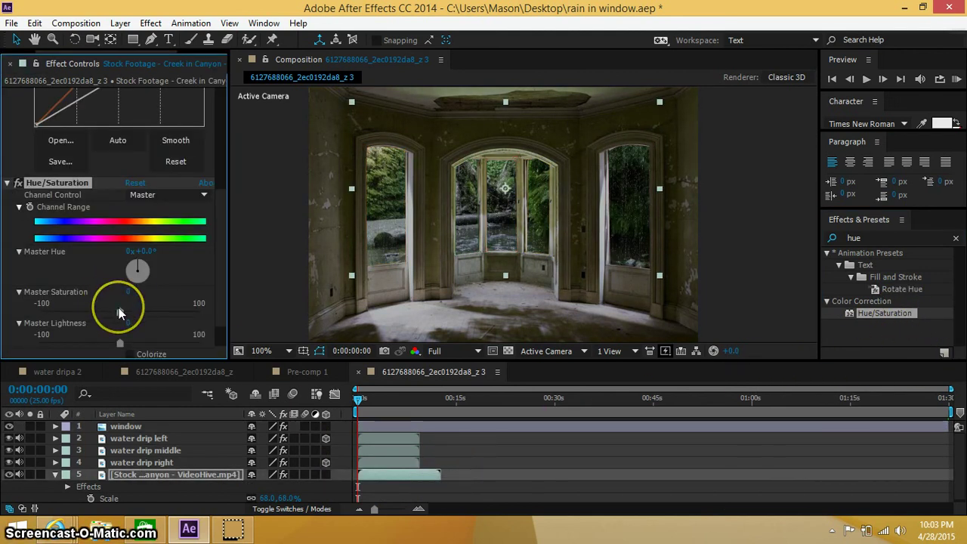
mouse_move(119, 312)
mouse_down()
mouse_move(104, 312)
mouse_move(114, 312)
mouse_up()
click(291, 286)
click(536, 298)
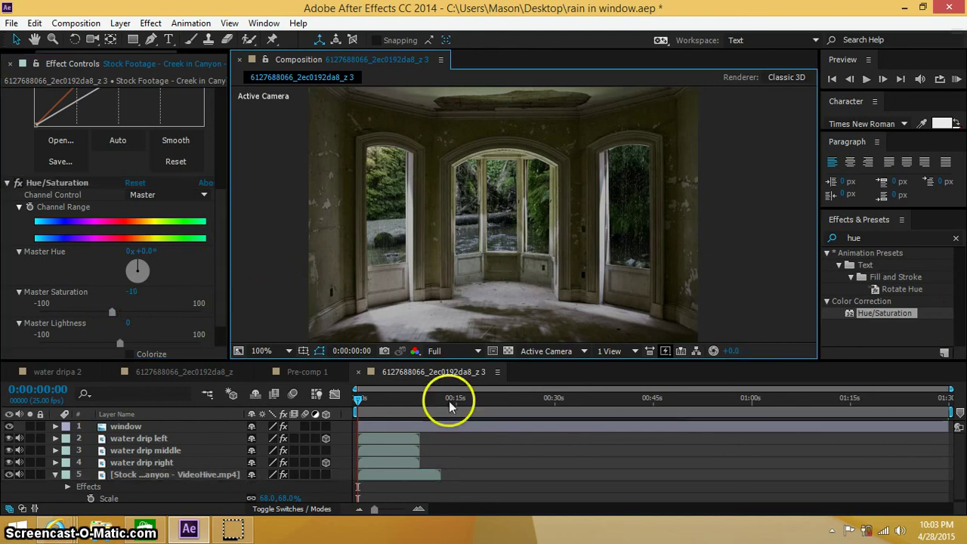
click(432, 427)
drag(164, 219, 146, 247)
click(272, 223)
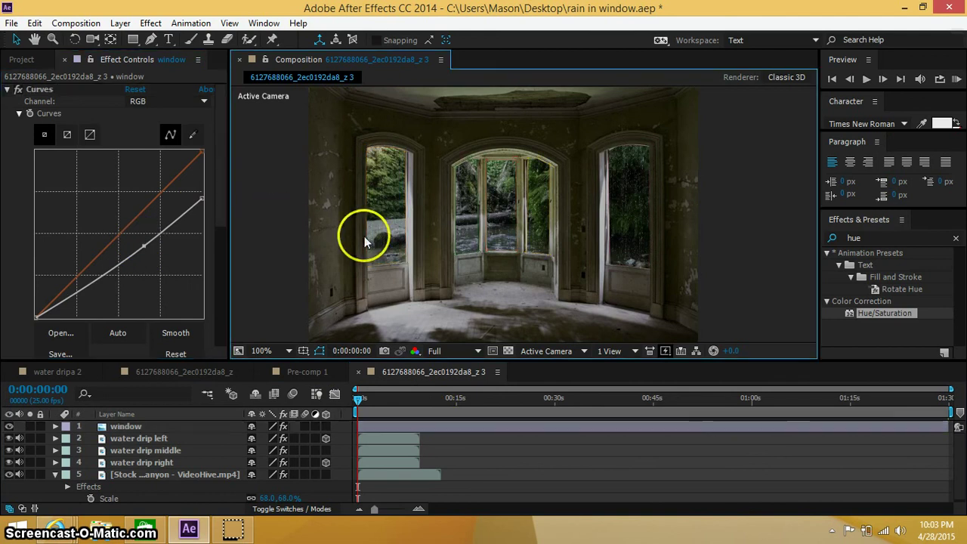
click(195, 371)
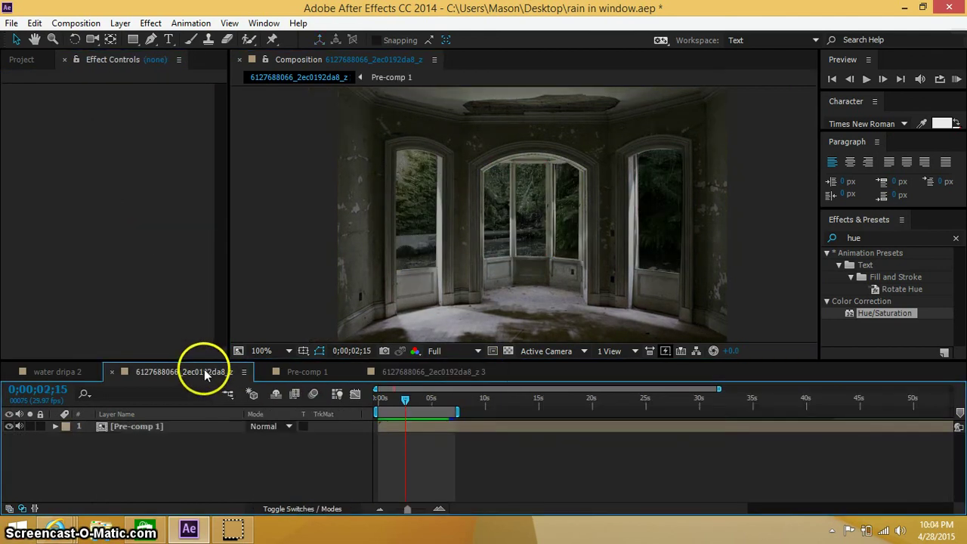
click(437, 371)
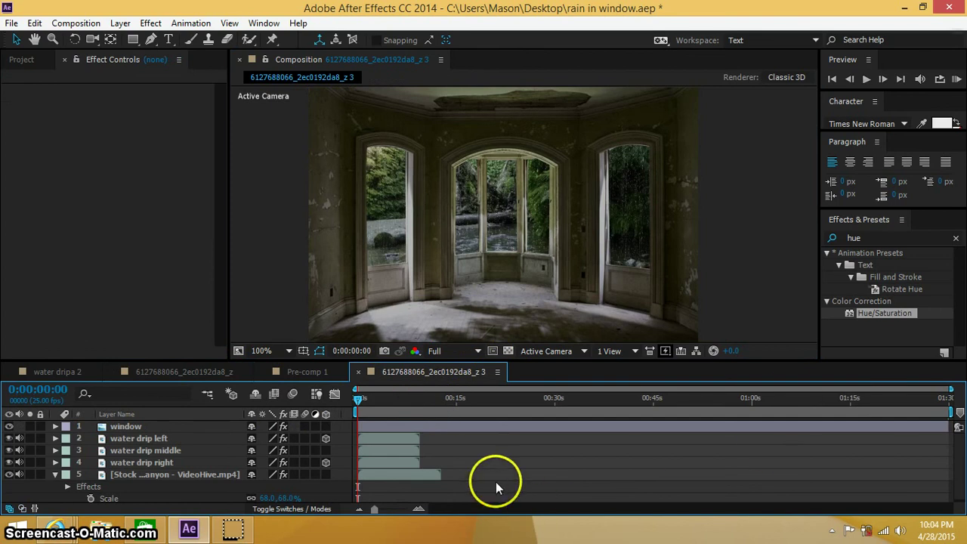
Step: Shorten the work area to about the first 7 seconds and run a RAM preview of the scene
drag(951, 412, 405, 412)
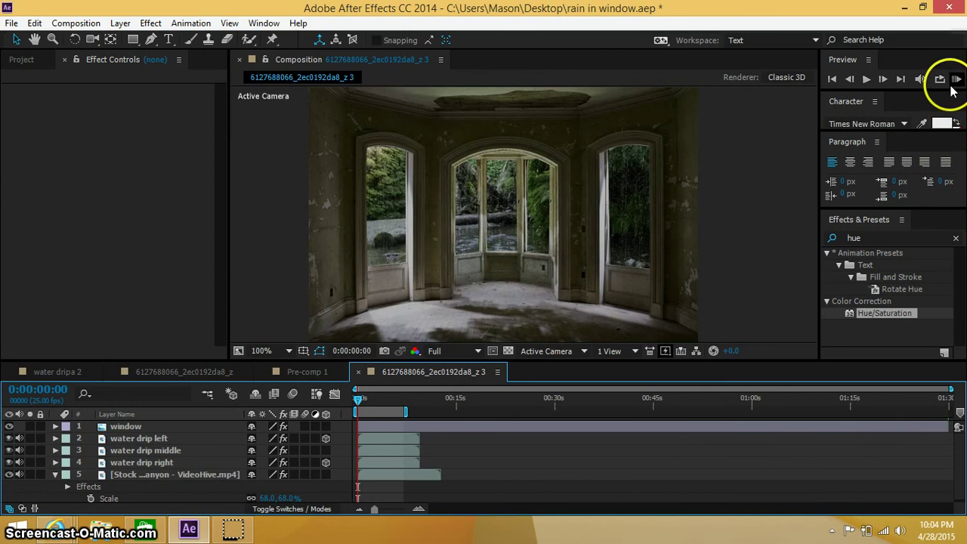
click(956, 80)
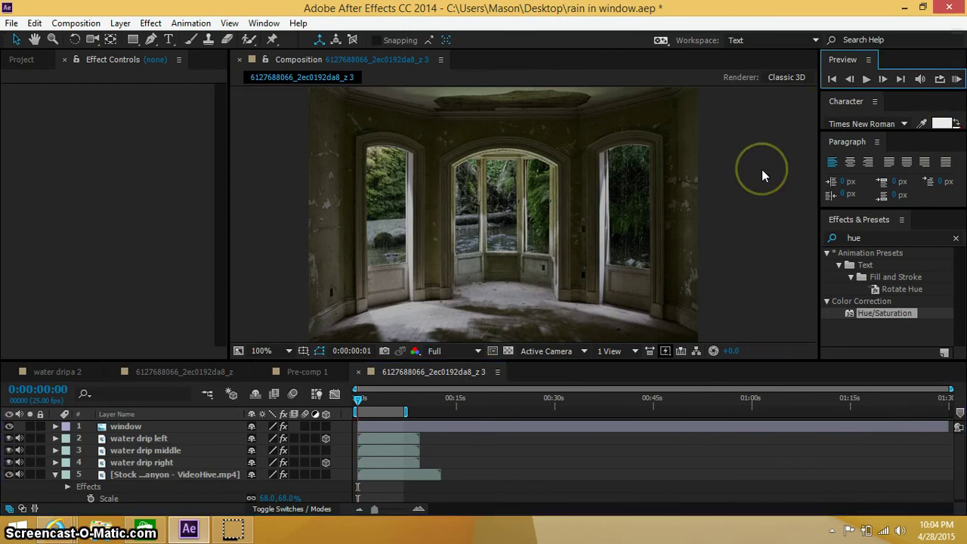
click(956, 80)
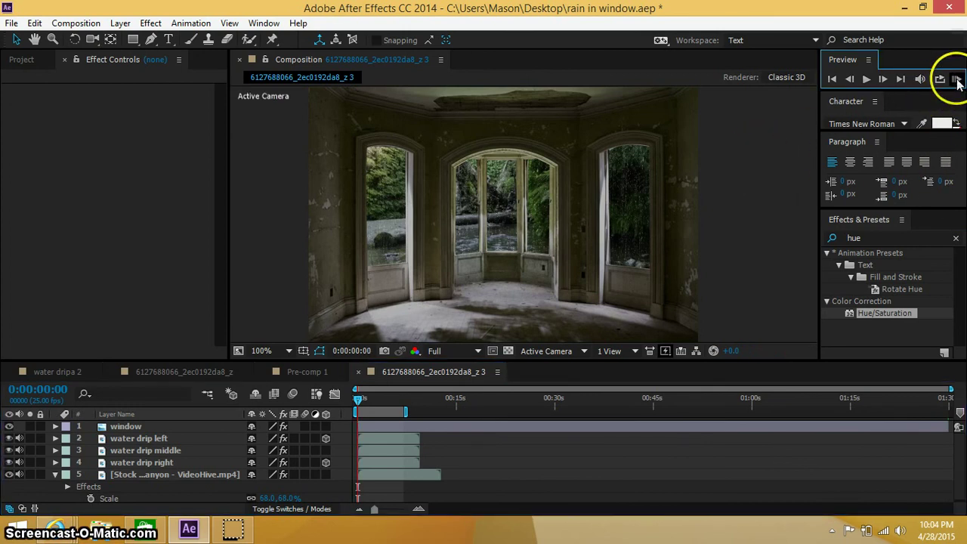
click(956, 80)
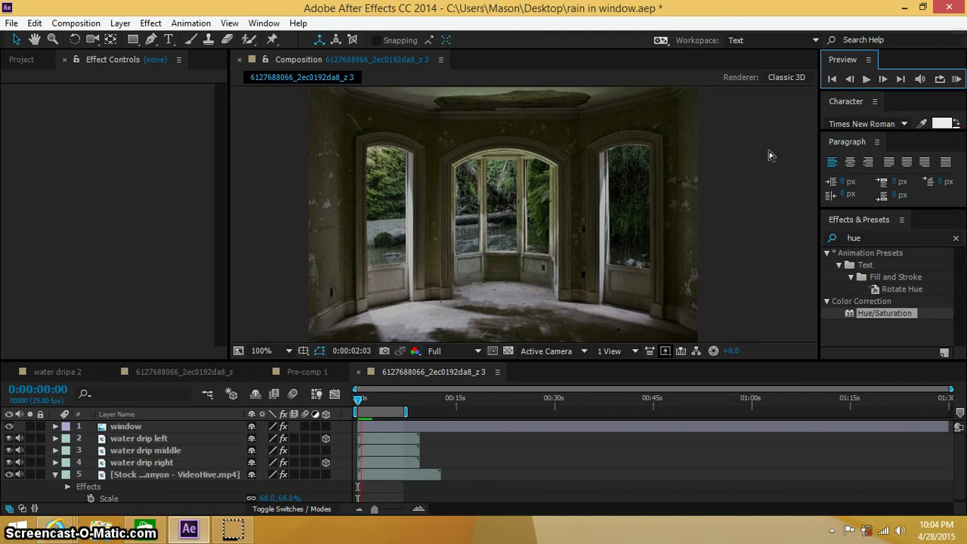
click(427, 312)
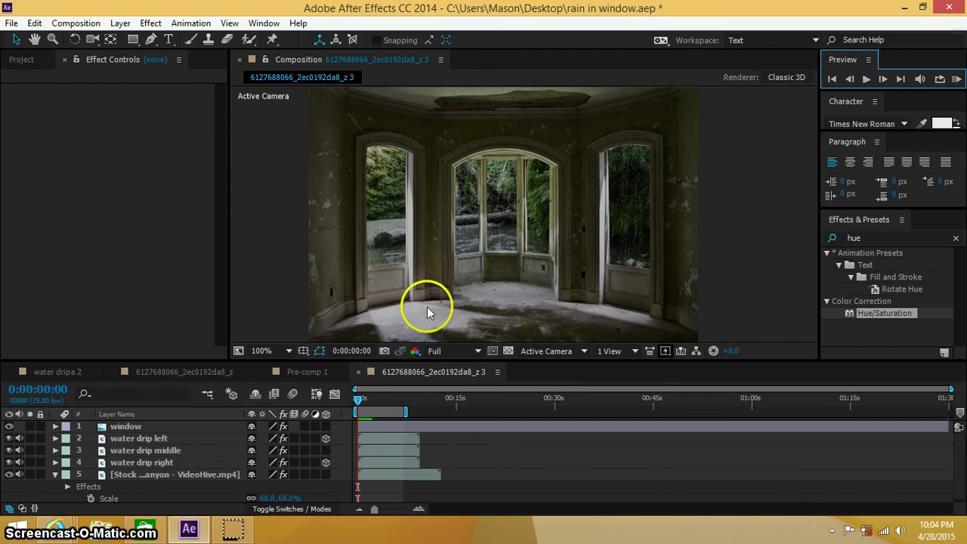
Step: Mute the audio of the three water drip layers and the creek footage, and RAM preview the scene again
click(19, 475)
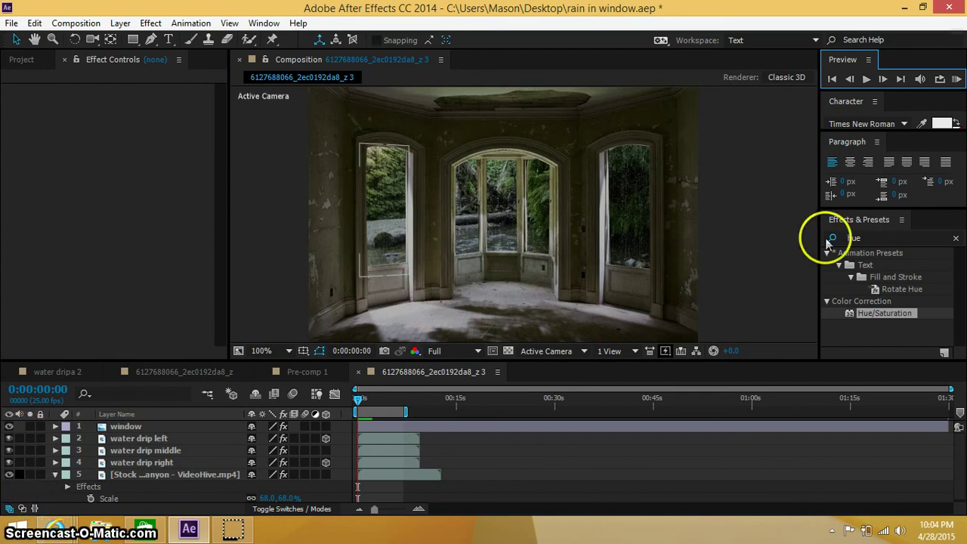
click(956, 79)
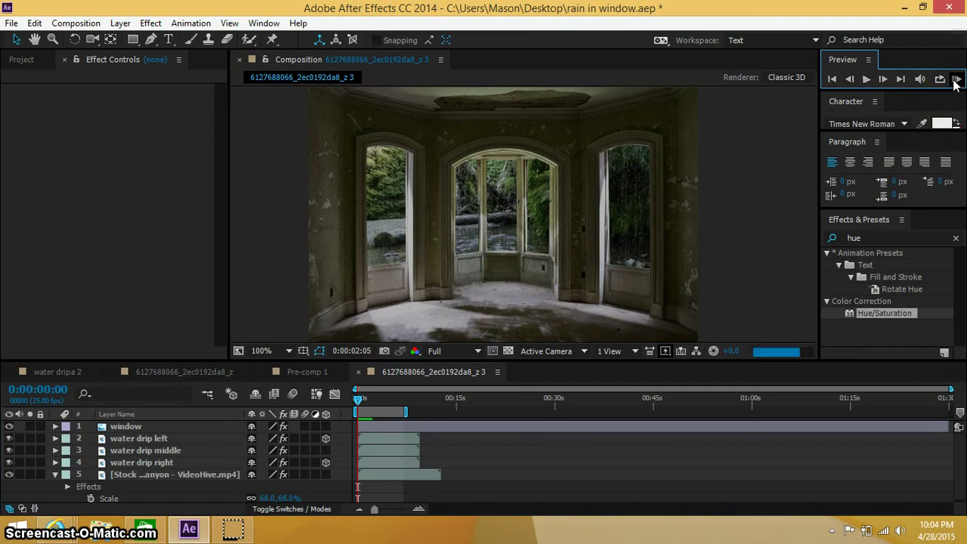
click(767, 154)
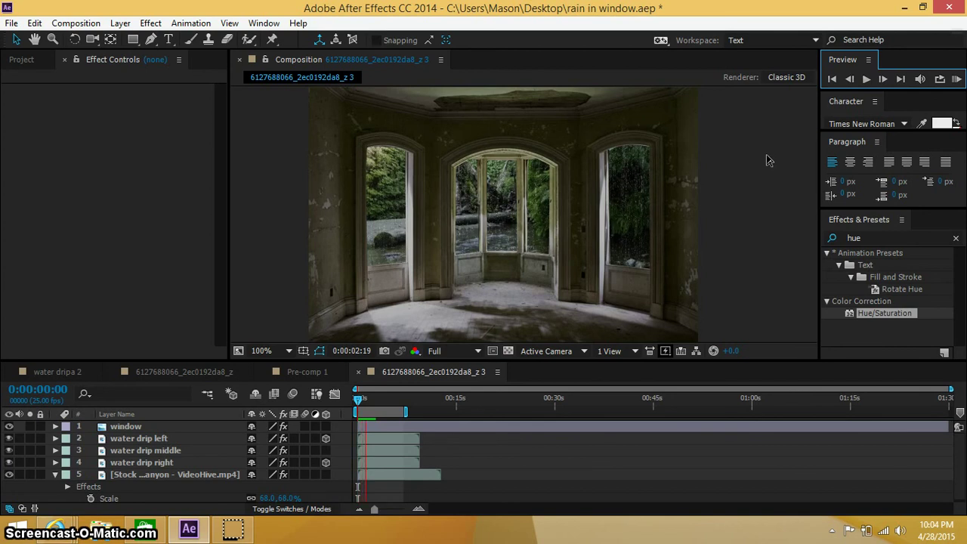
click(629, 322)
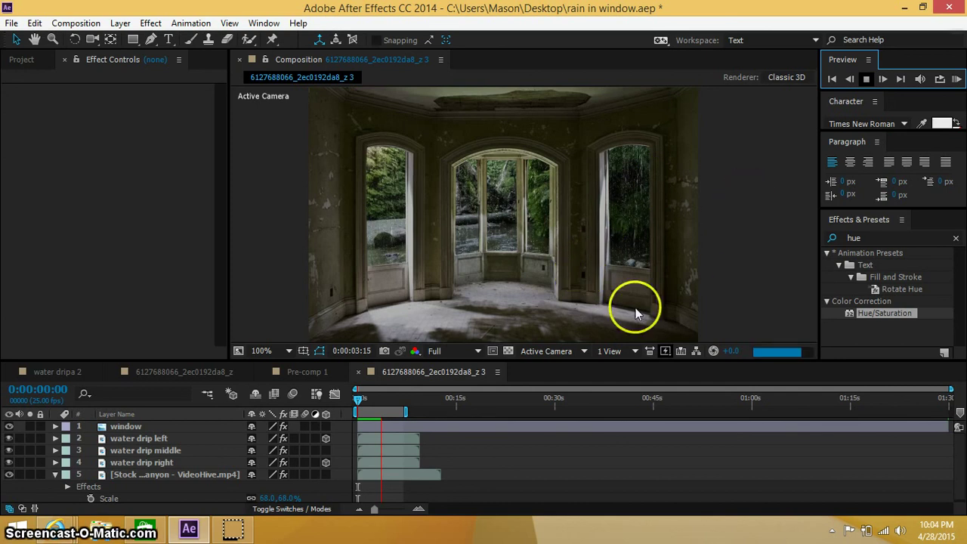
Step: Return the playhead to the start of the composition and replay the scene to check the rain on the windows
key(space)
click(381, 408)
scroll(576, 257, down, 1)
scroll(576, 256, up, 1)
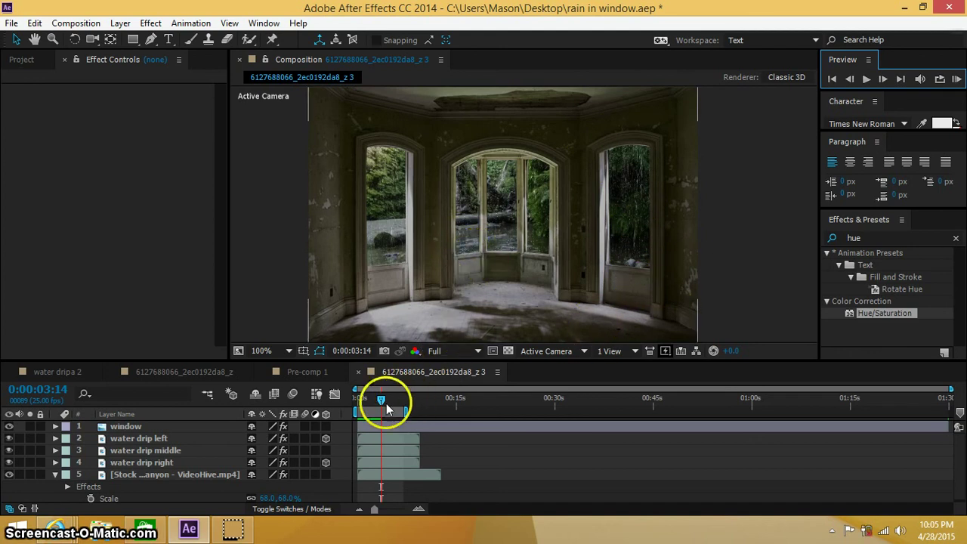
drag(383, 400, 354, 406)
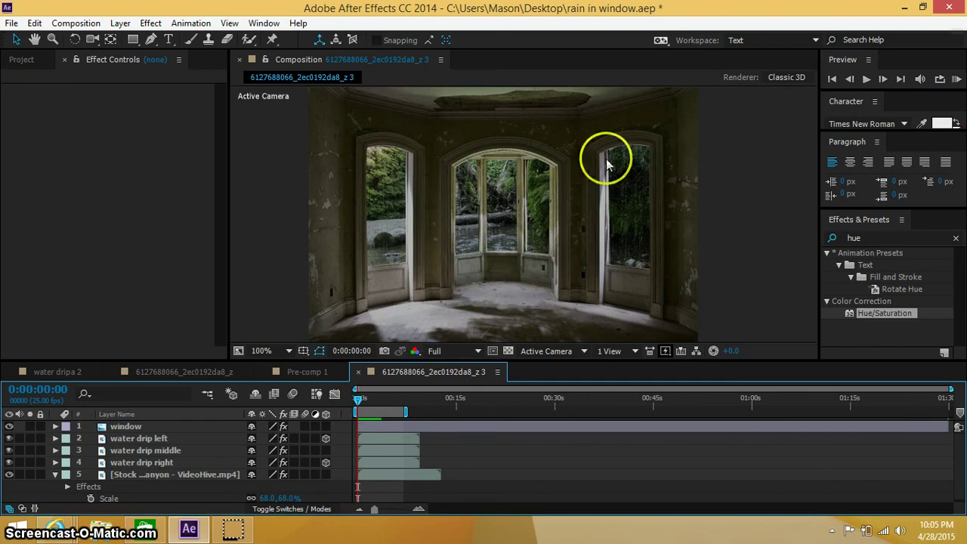
click(681, 229)
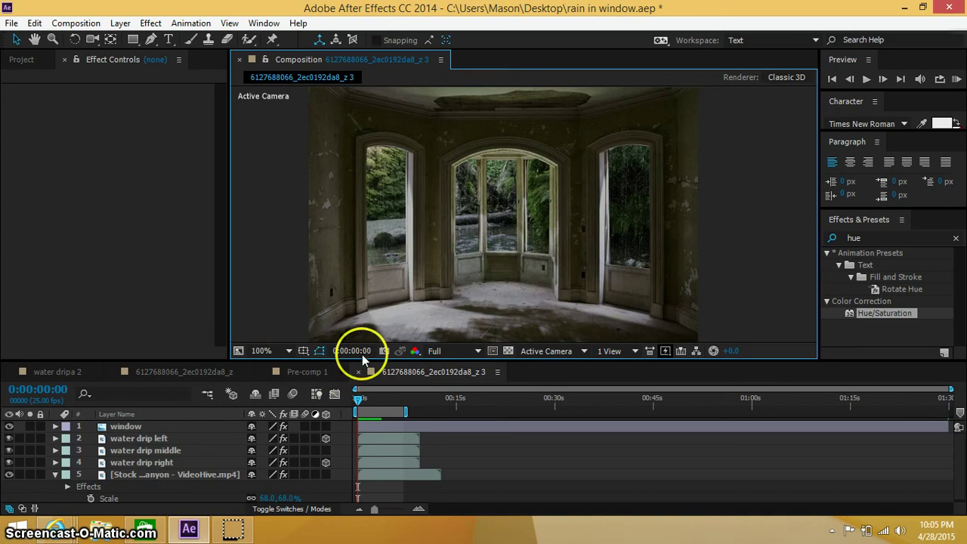
click(920, 80)
click(867, 84)
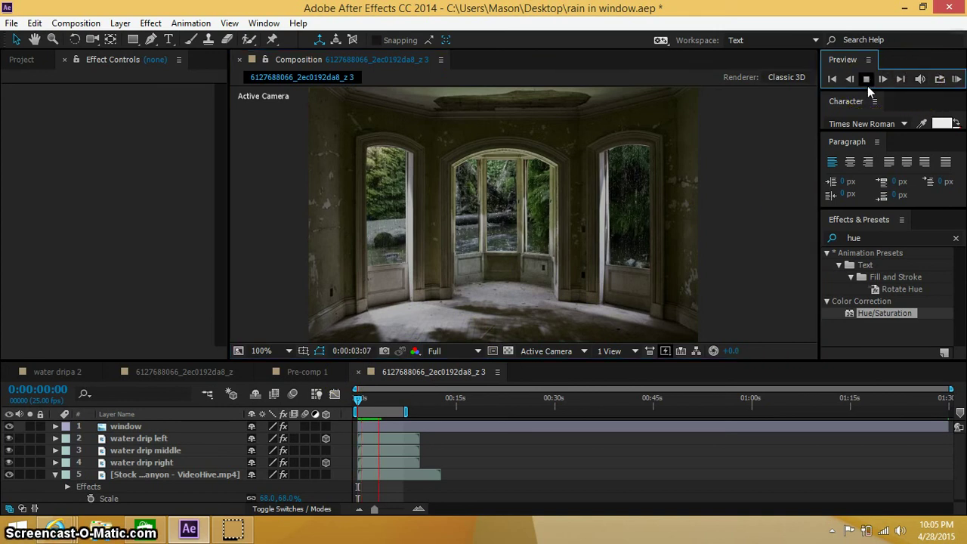
click(782, 179)
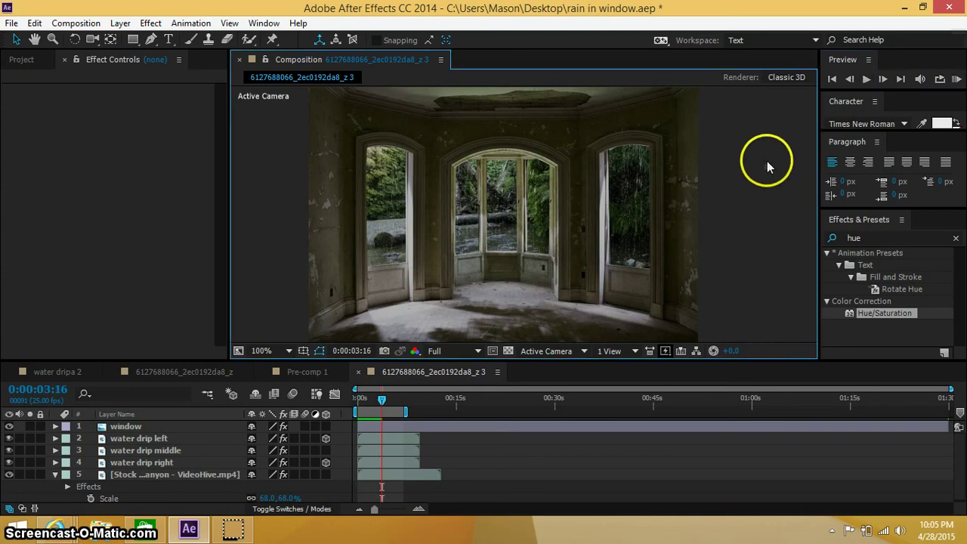